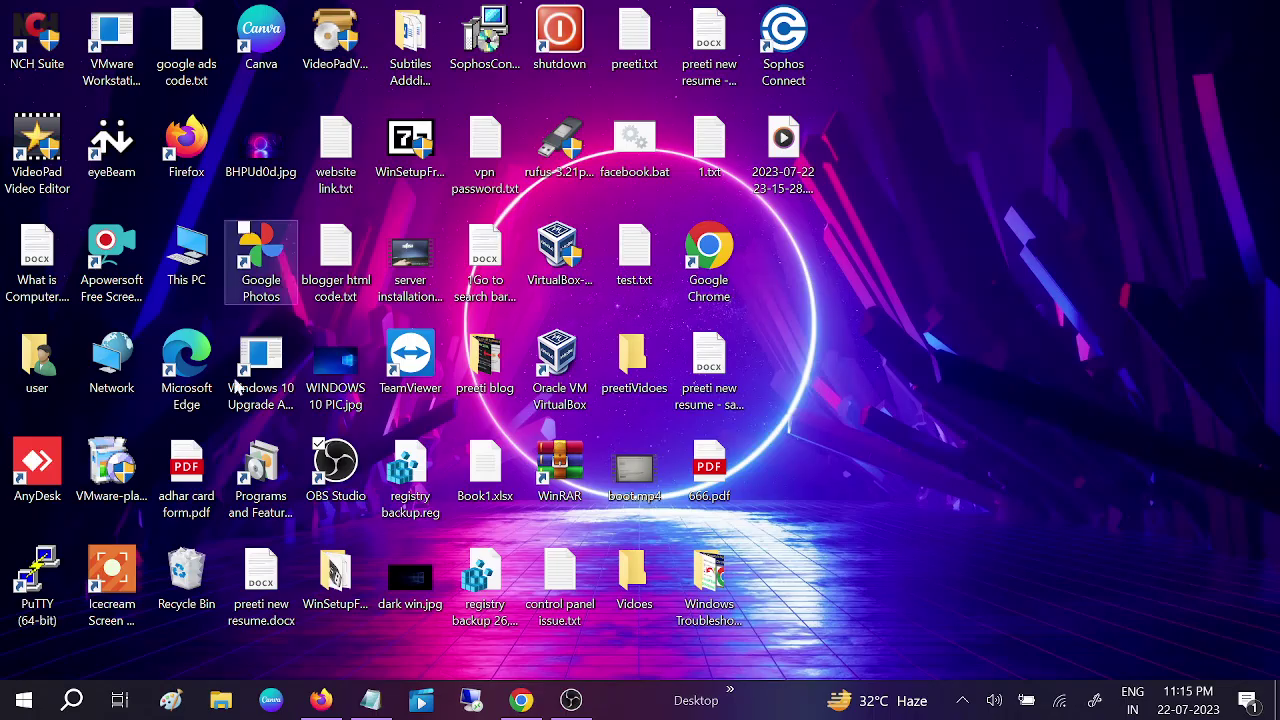
Step: Launch Task Manager from the taskbar and maximize it on the Startup tab
right_click(778, 708)
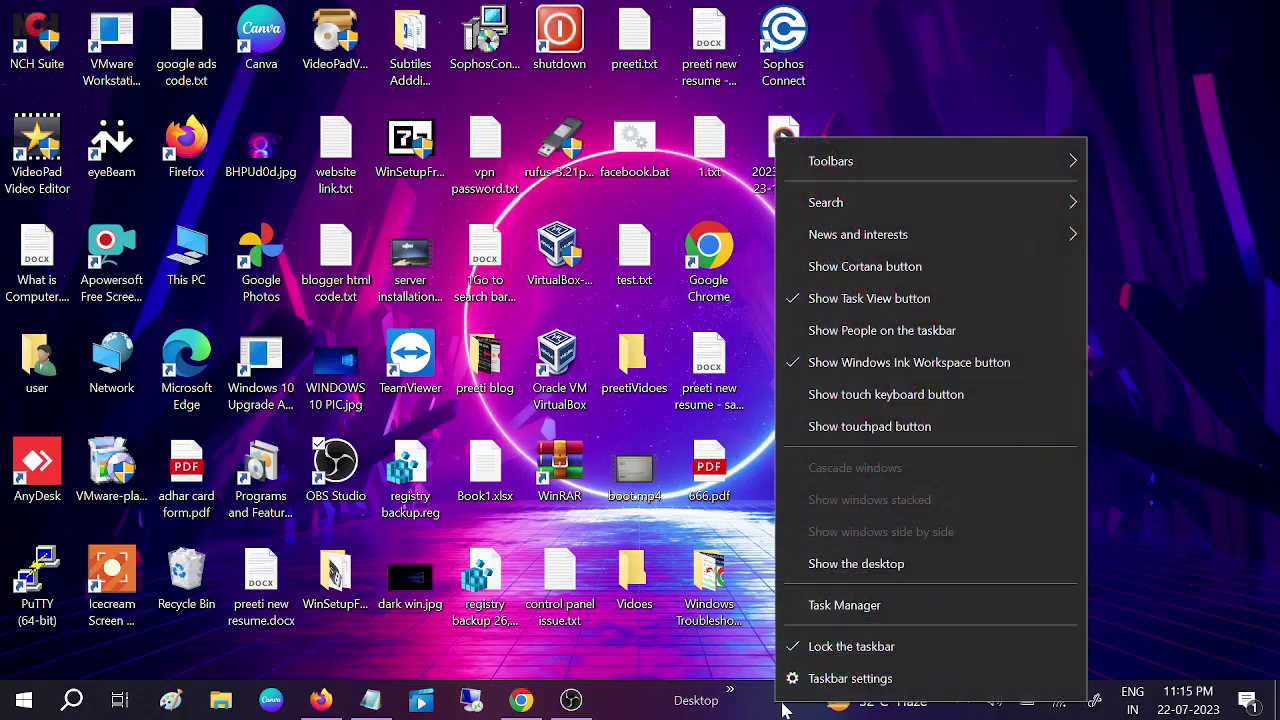
left_click(845, 605)
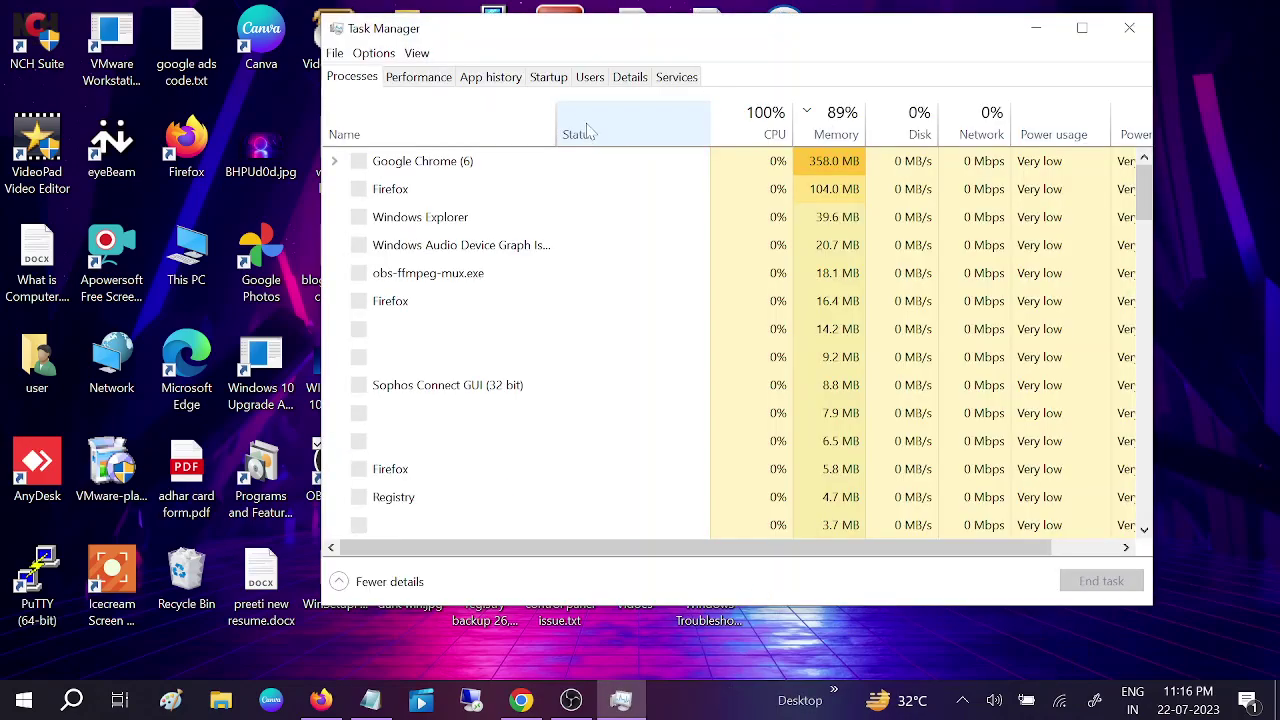
left_click(548, 80)
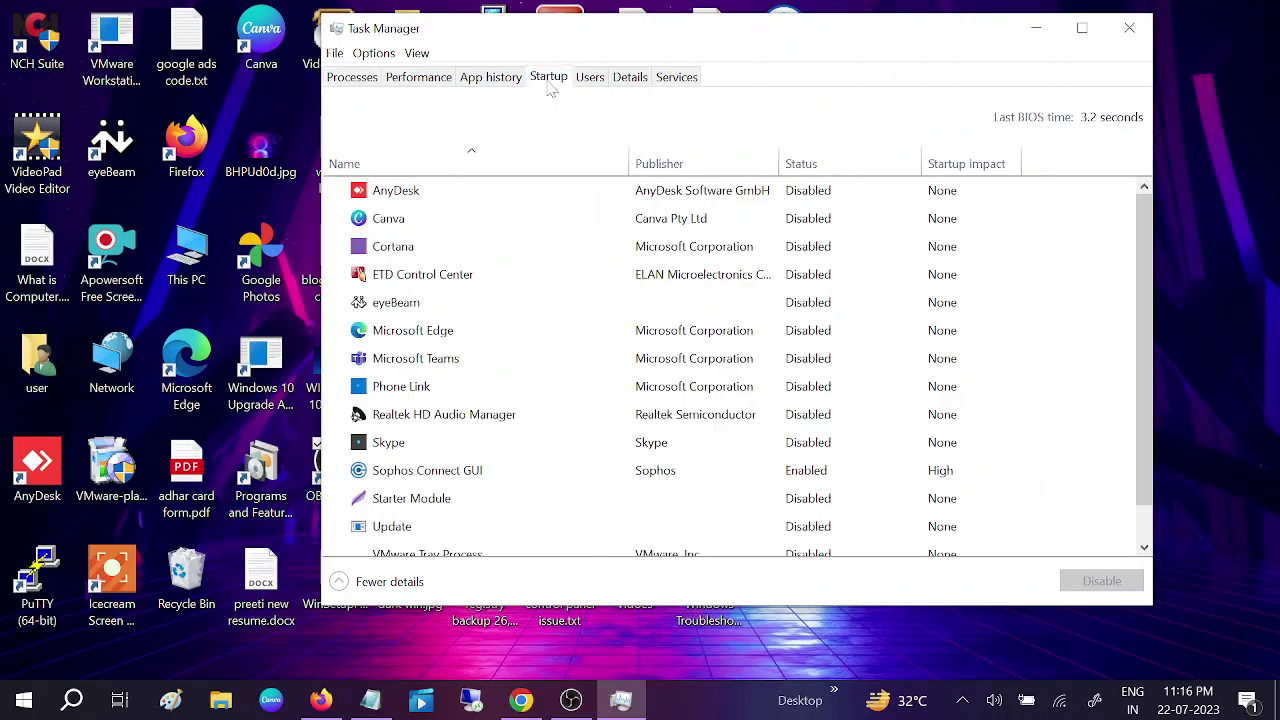
left_click(1082, 30)
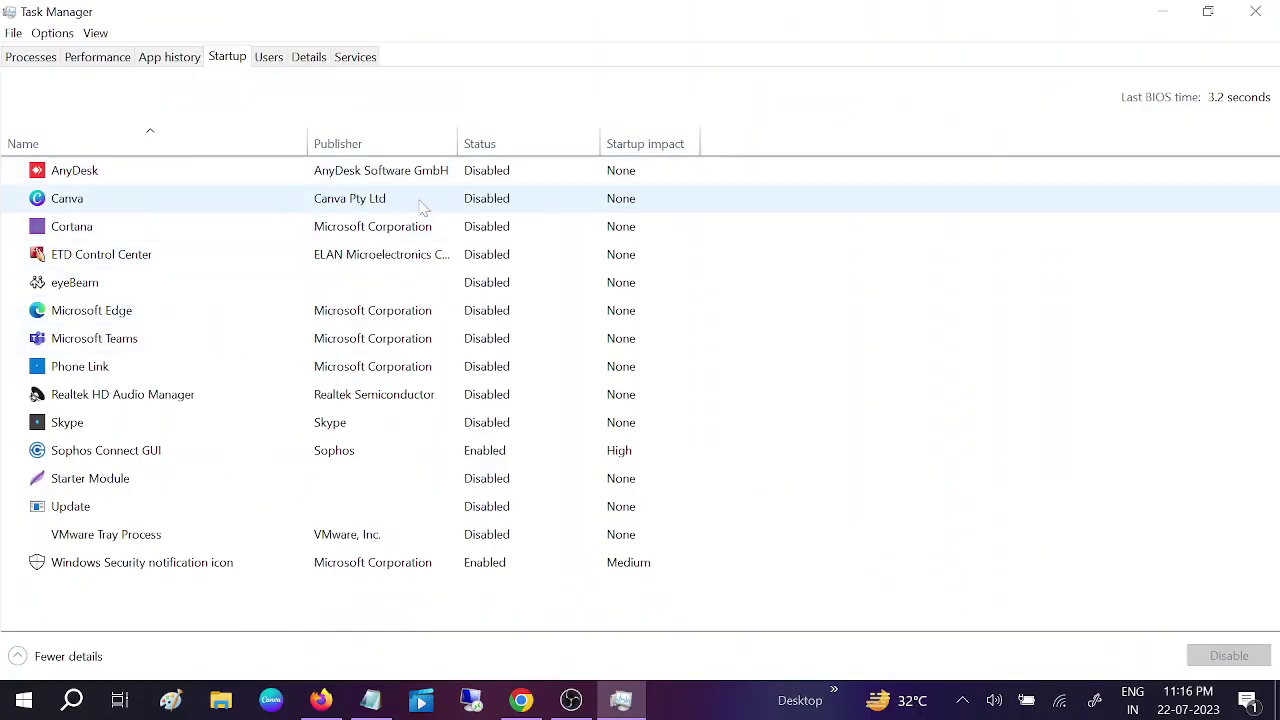
Step: Enable AnyDesk, Canva and Cortana as startup apps
left_click(390, 185)
right_click(390, 185)
key("Escape")
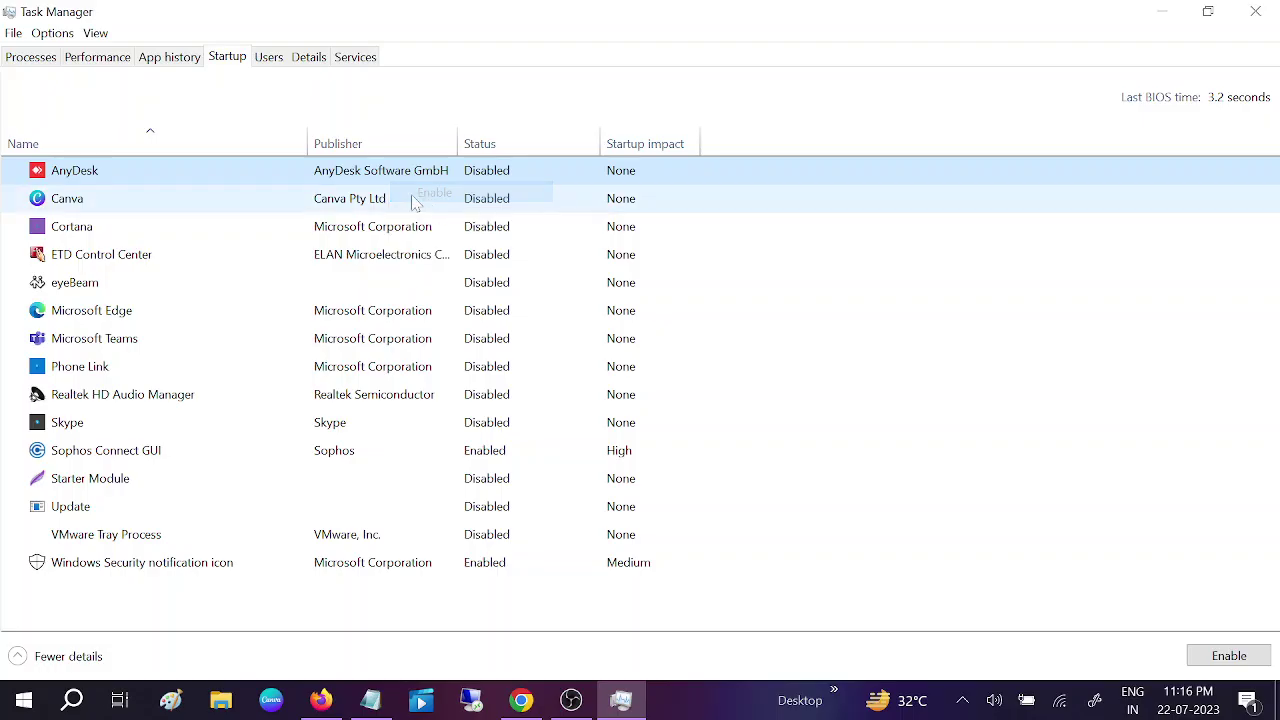
left_click(377, 200)
right_click(377, 200)
left_click(408, 207)
left_click(385, 230)
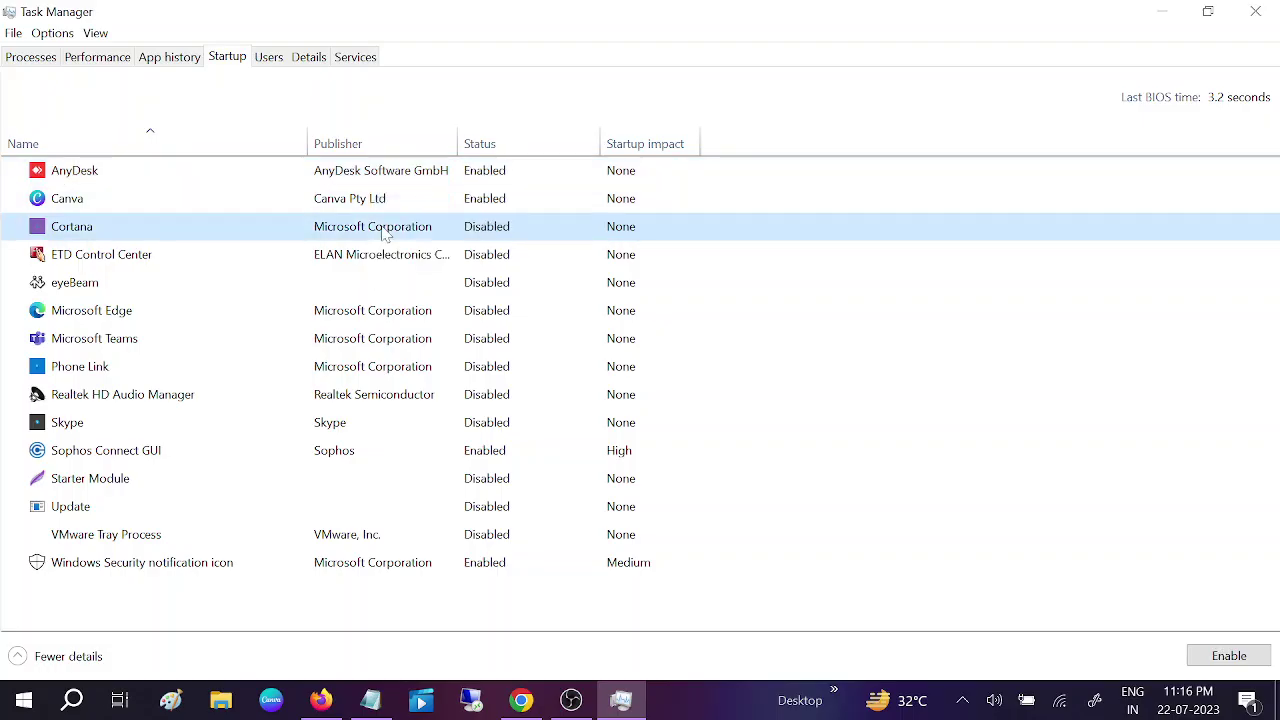
right_click(385, 232)
left_click(410, 238)
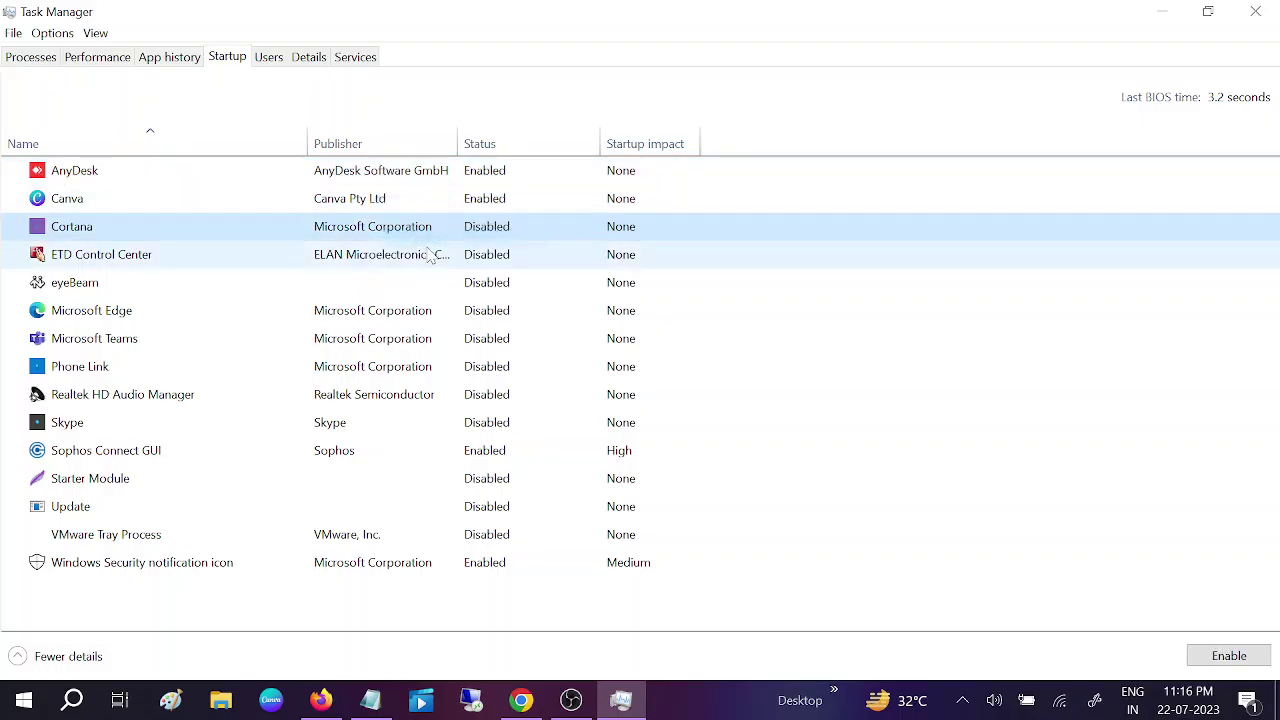
Step: Disable AnyDesk, Canva and Cortana at startup, then close Task Manager
left_click(396, 175)
right_click(396, 175)
left_click(434, 181)
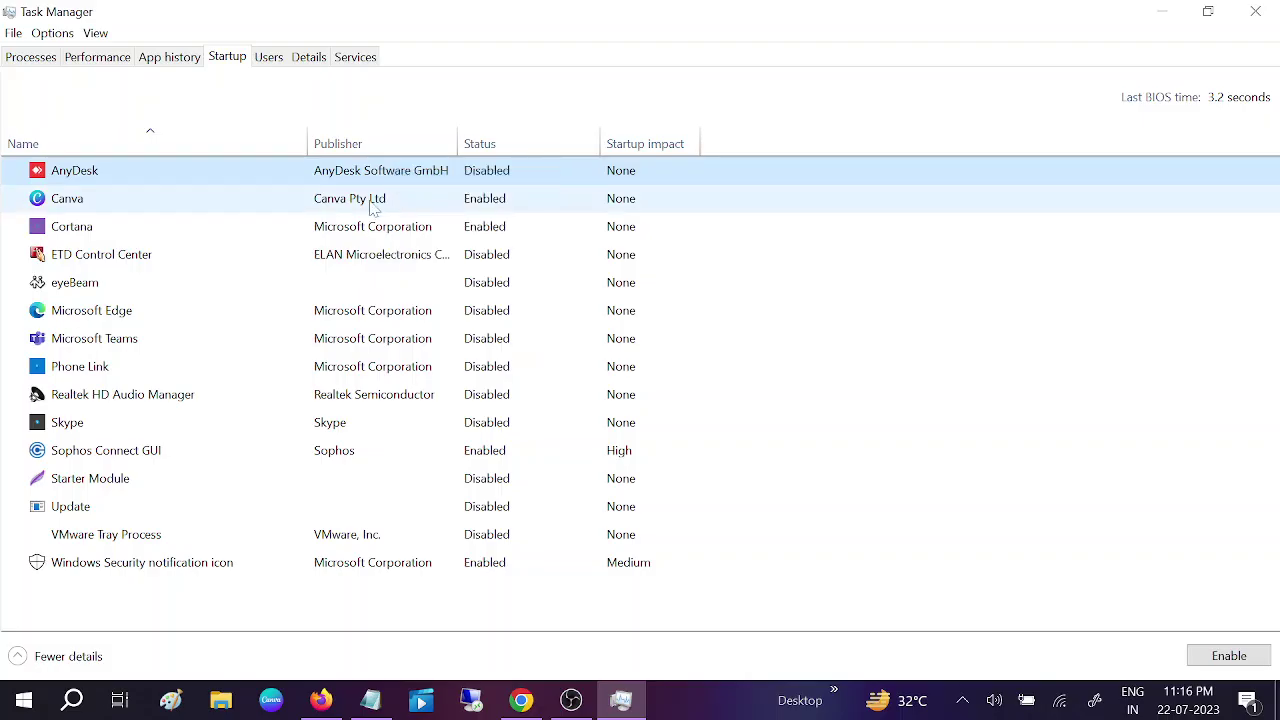
left_click(373, 203)
right_click(373, 203)
left_click(410, 210)
left_click(380, 229)
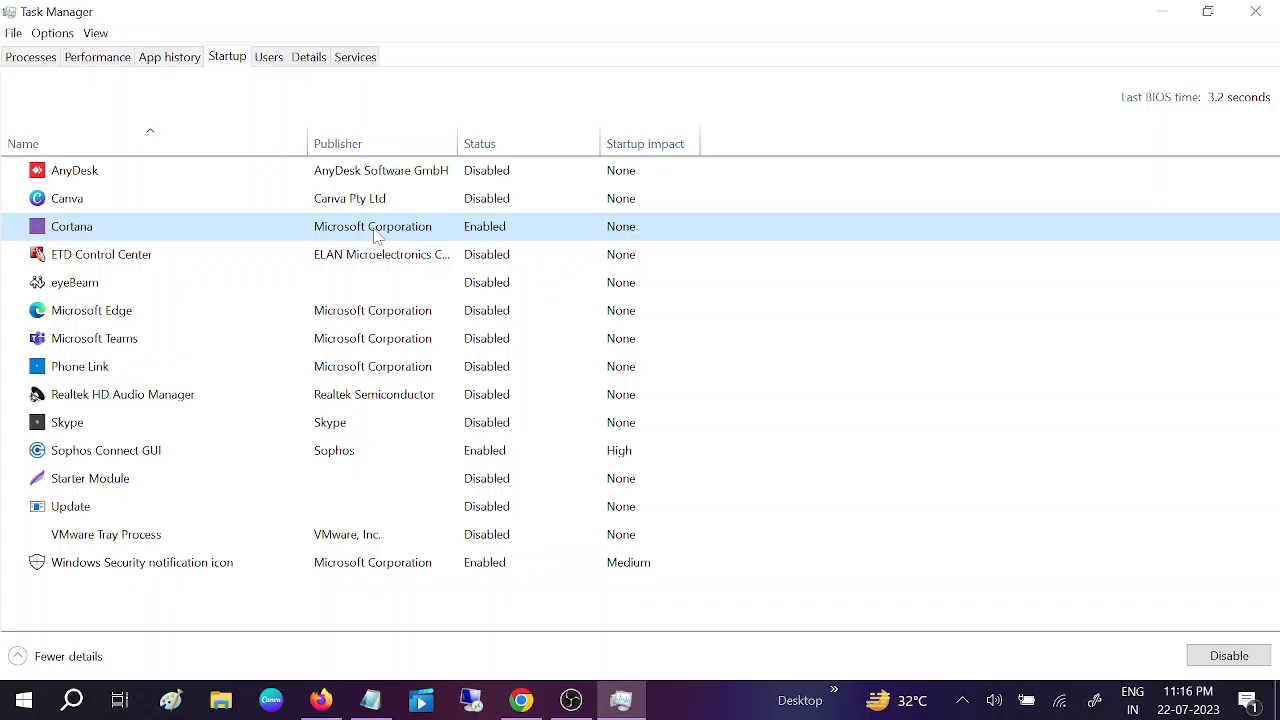
right_click(378, 230)
left_click(420, 242)
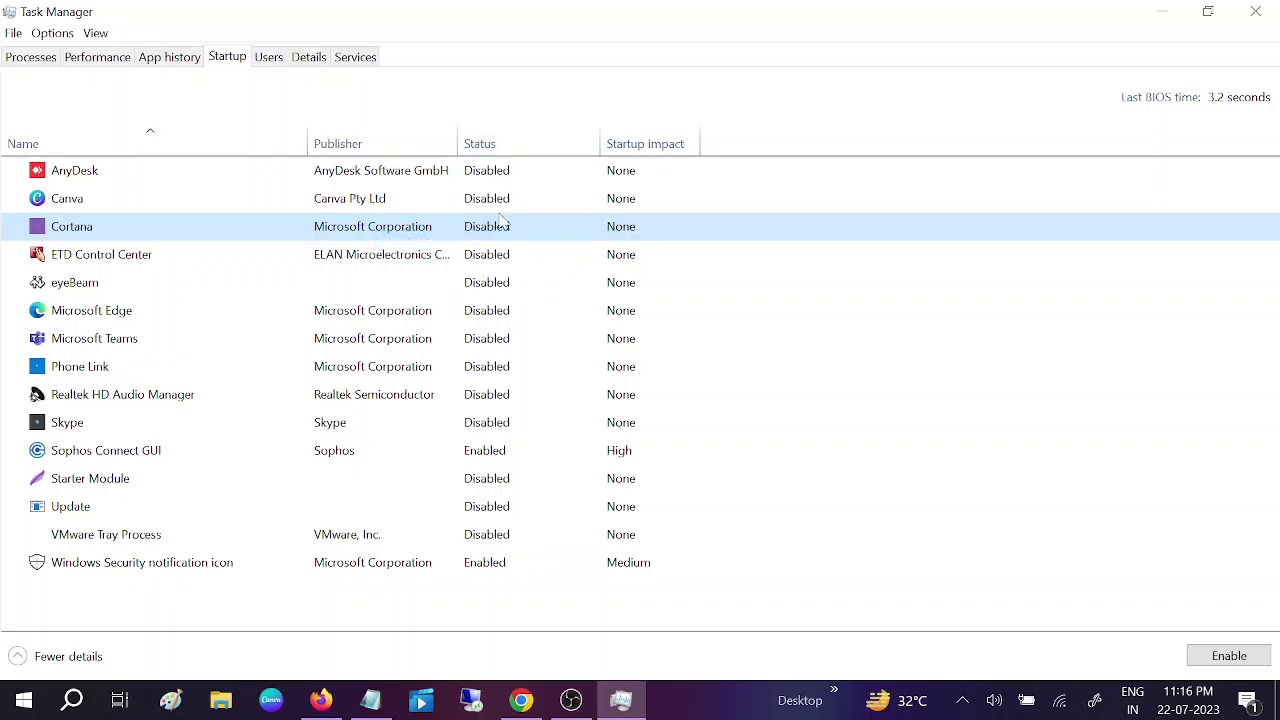
left_click(1255, 11)
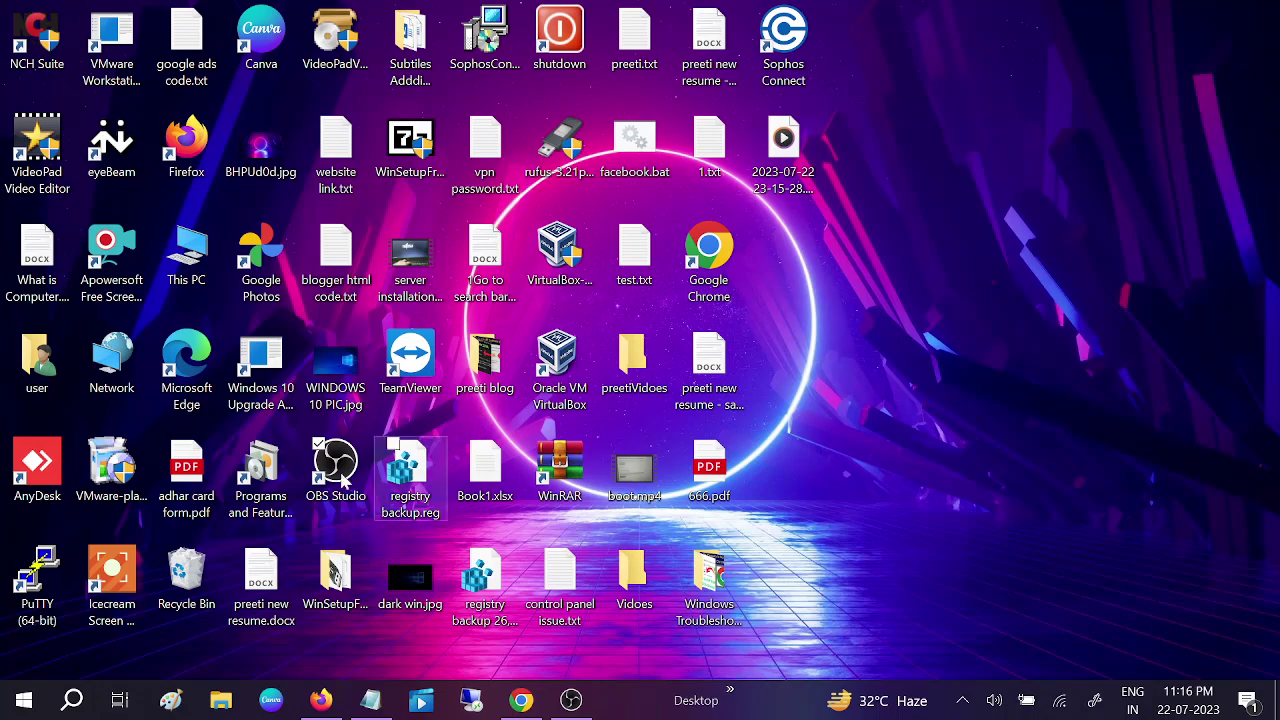
Step: Launch Run from Windows search and run sysdm.cpl
left_click(73, 703)
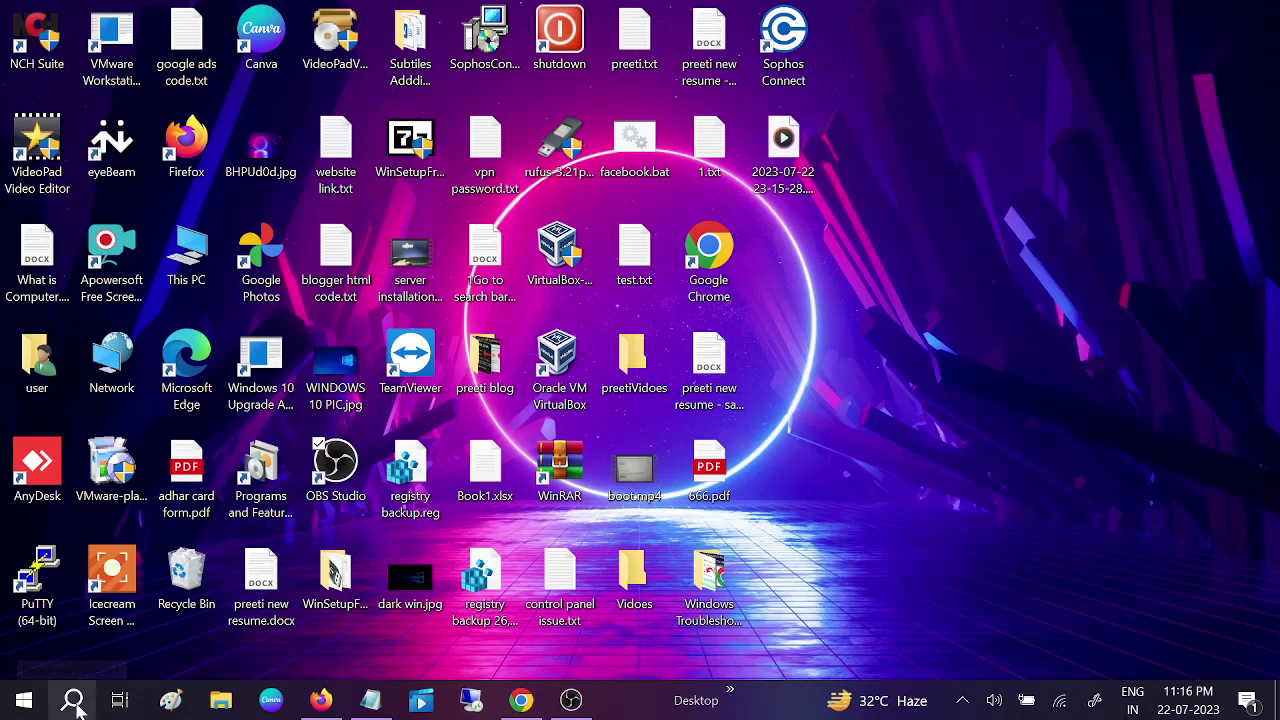
type("run")
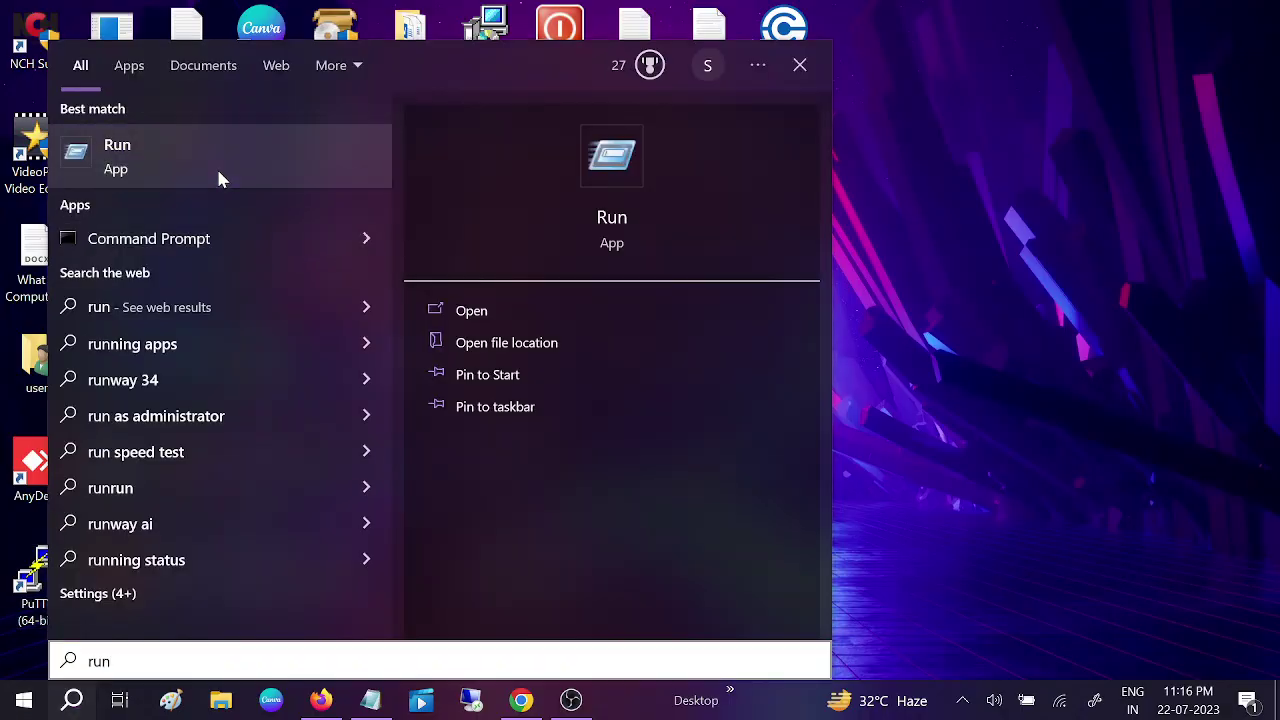
left_click(216, 166)
left_click_drag(258, 455, 738, 263)
type("s")
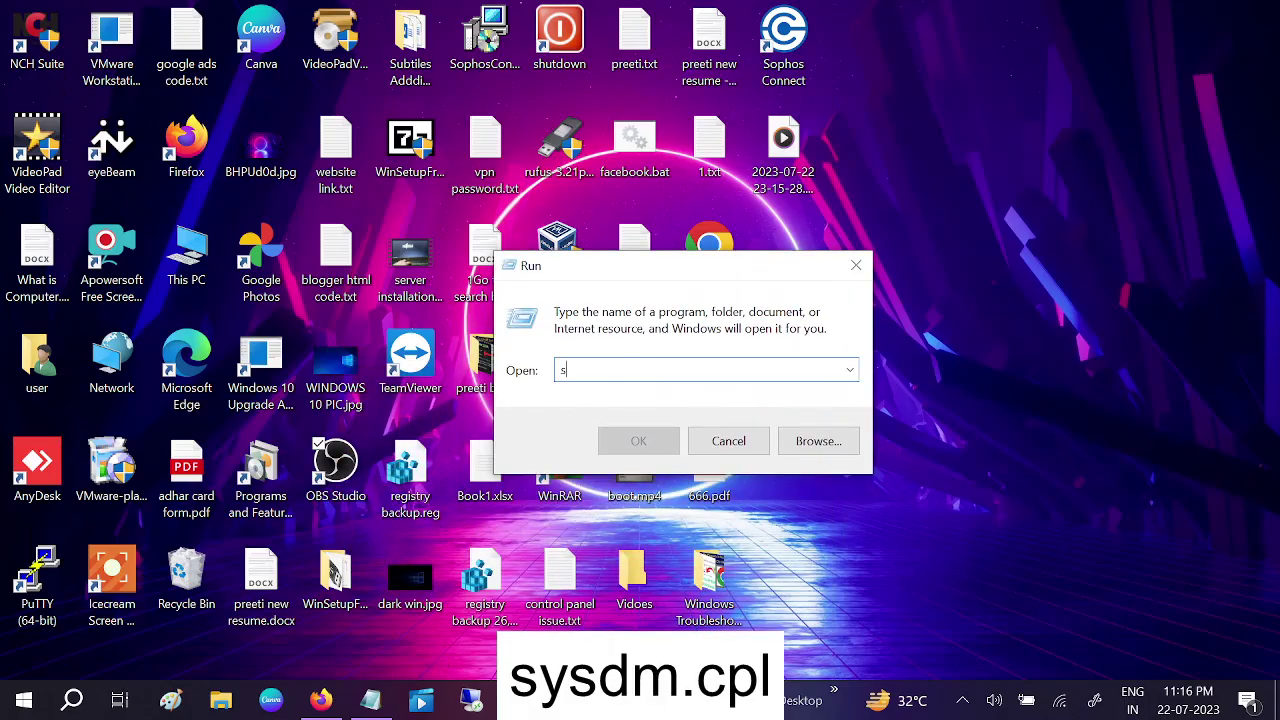
type("ysdm.cpl")
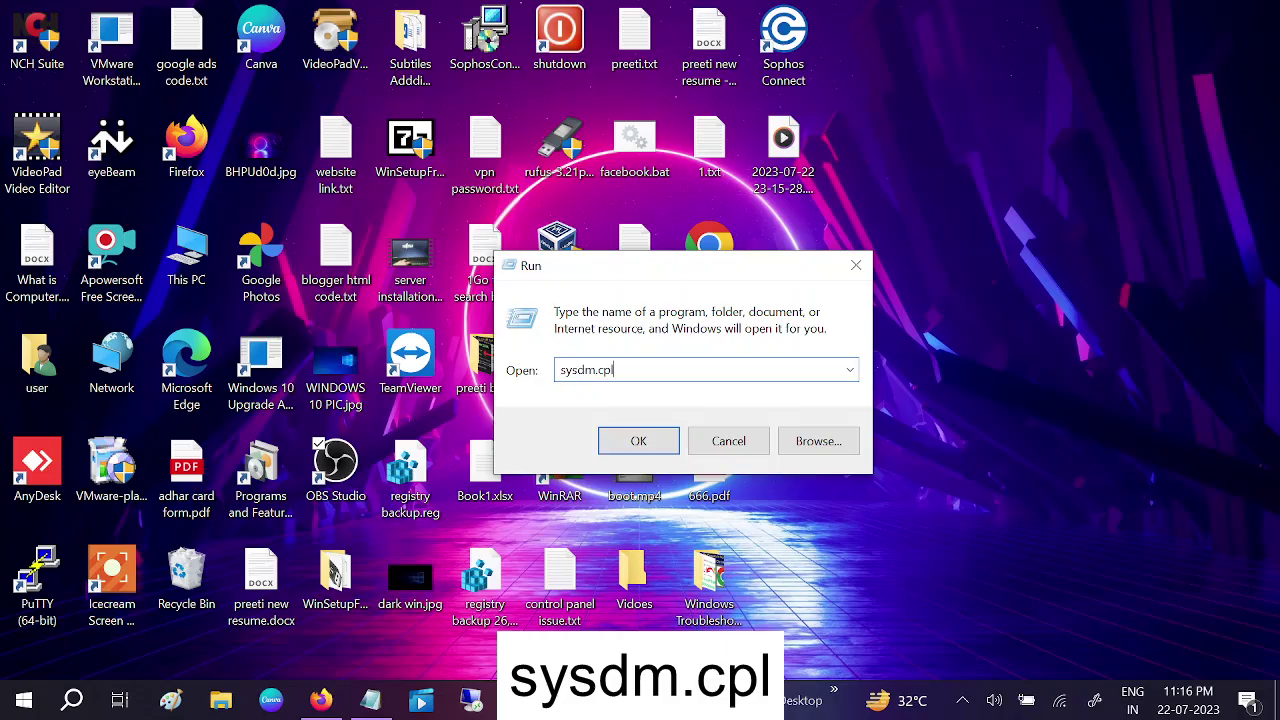
key("Return")
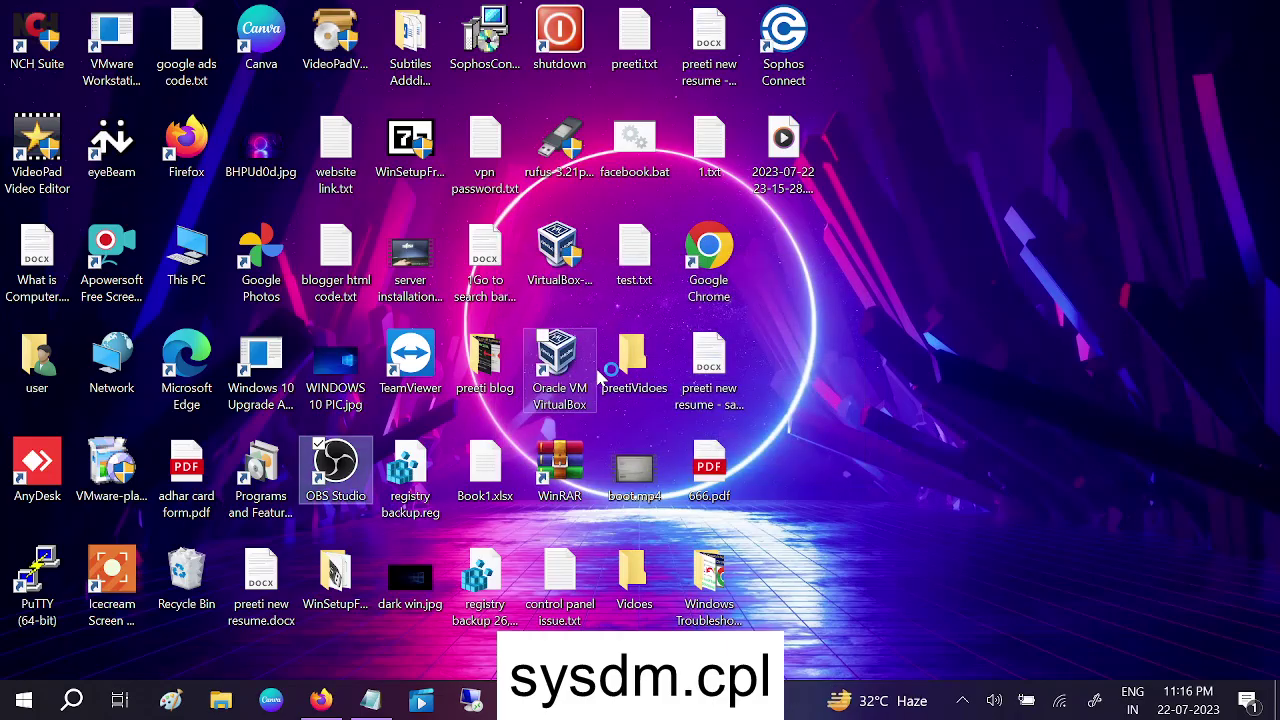
Step: Show the Advanced tab of Performance Options, reached from System Properties' Advanced tab
left_click_drag(375, 117, 727, 81)
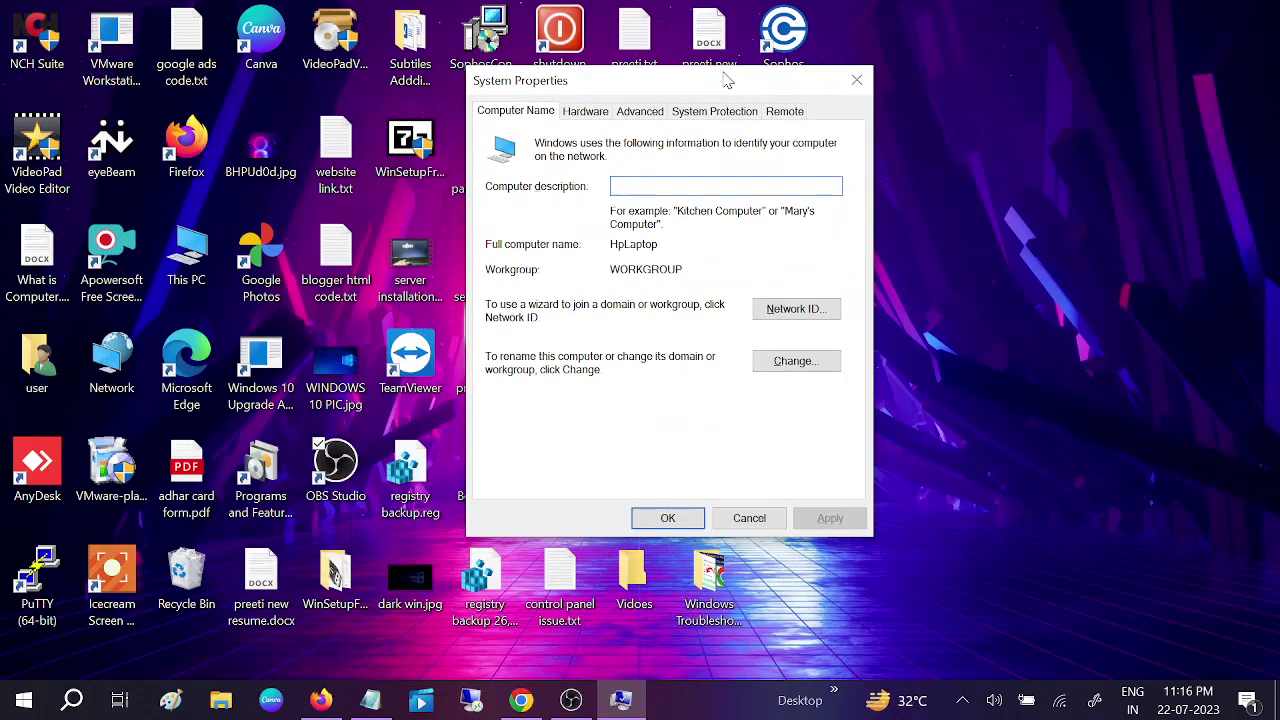
left_click(651, 117)
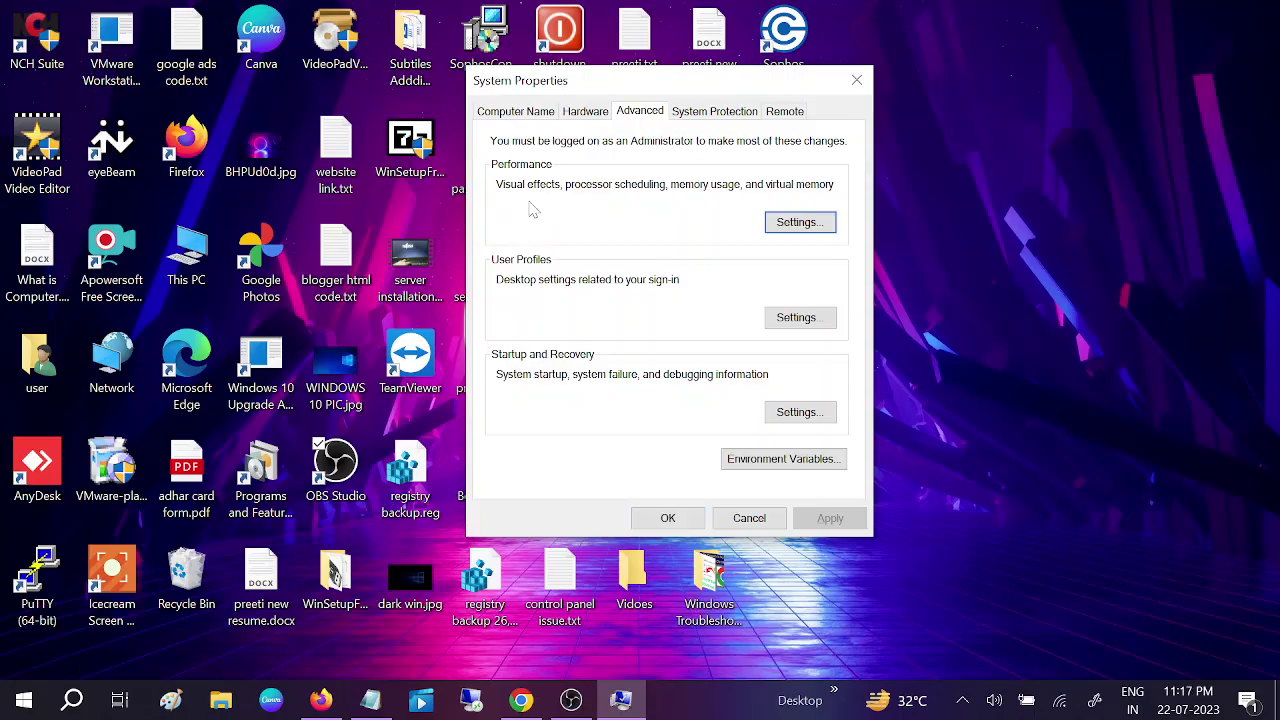
left_click(775, 221)
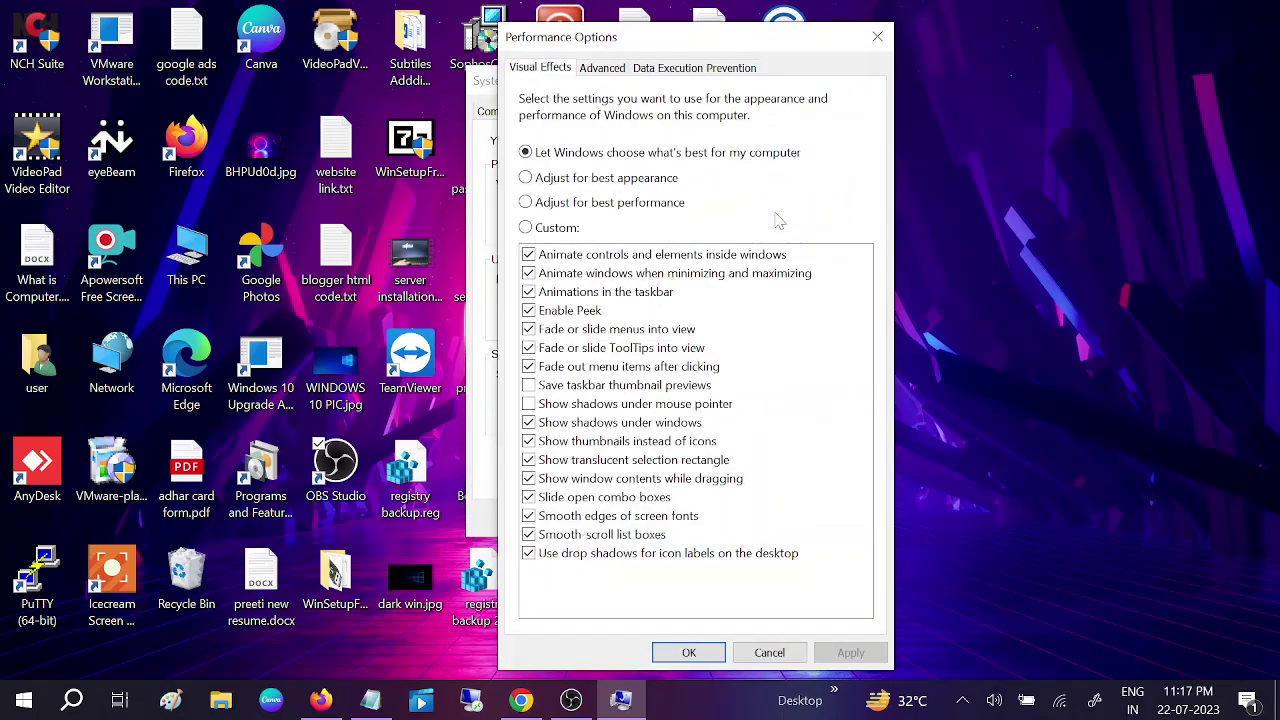
left_click(603, 68)
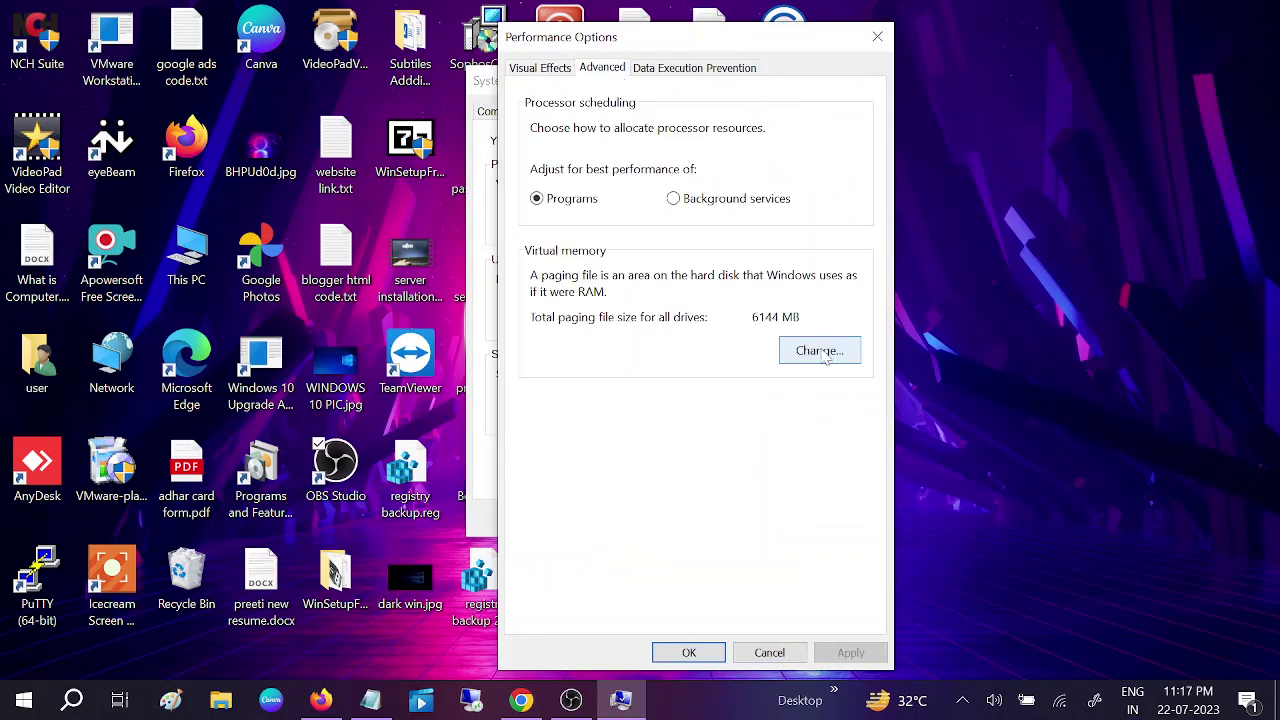
Step: Open Virtual Memory, select the 6144 MB initial size, and leave automatic management unticked
left_click(826, 357)
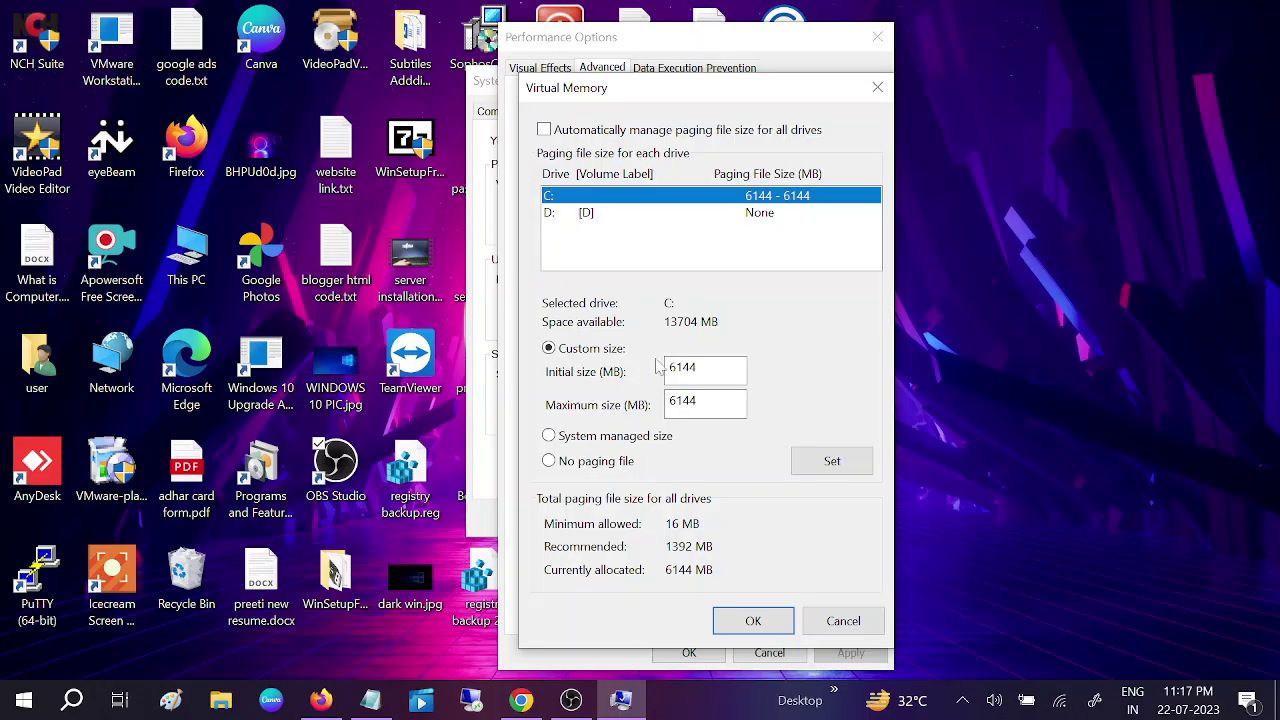
double_click(683, 367)
left_click(565, 137)
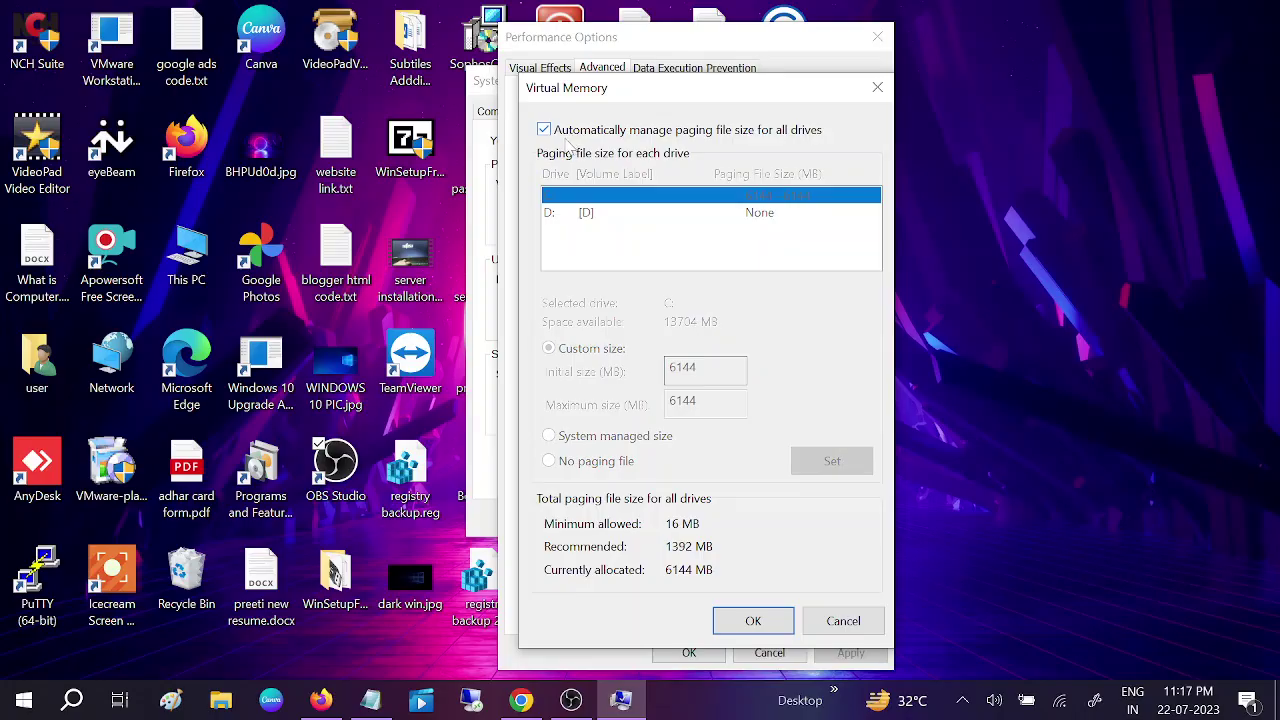
left_click(565, 137)
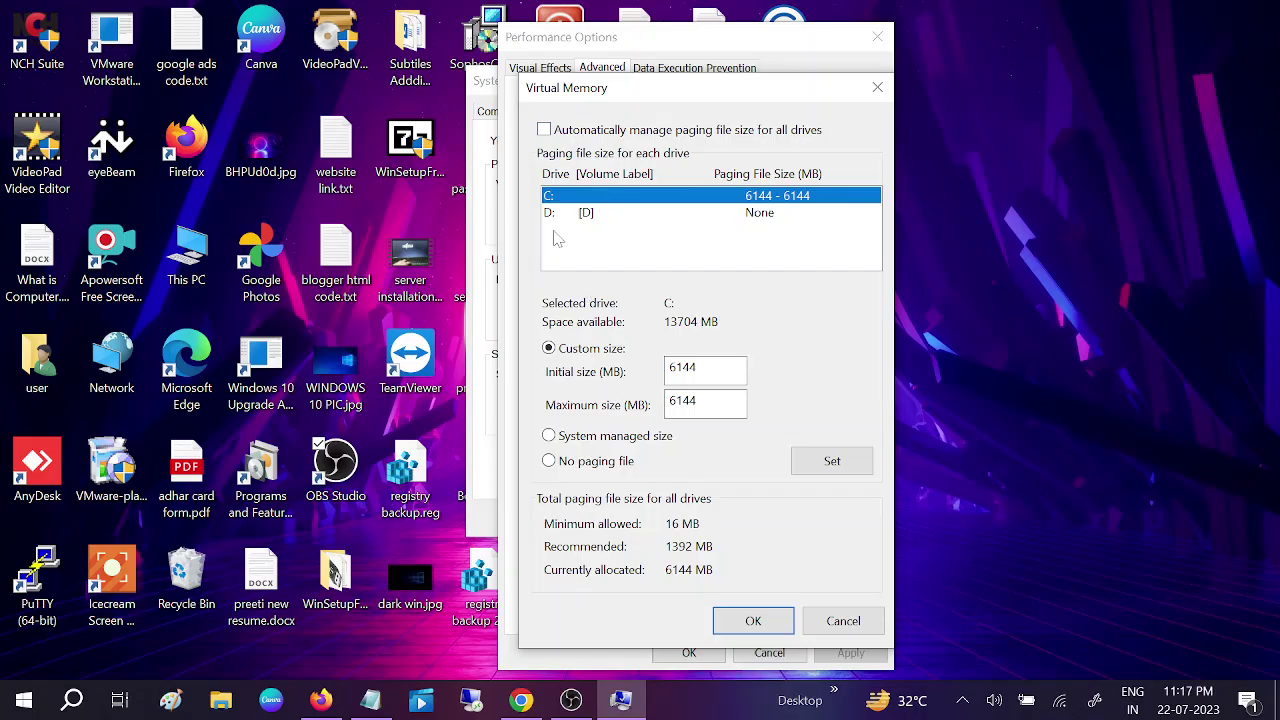
Step: Launch Calculator from Windows search
left_click(70, 703)
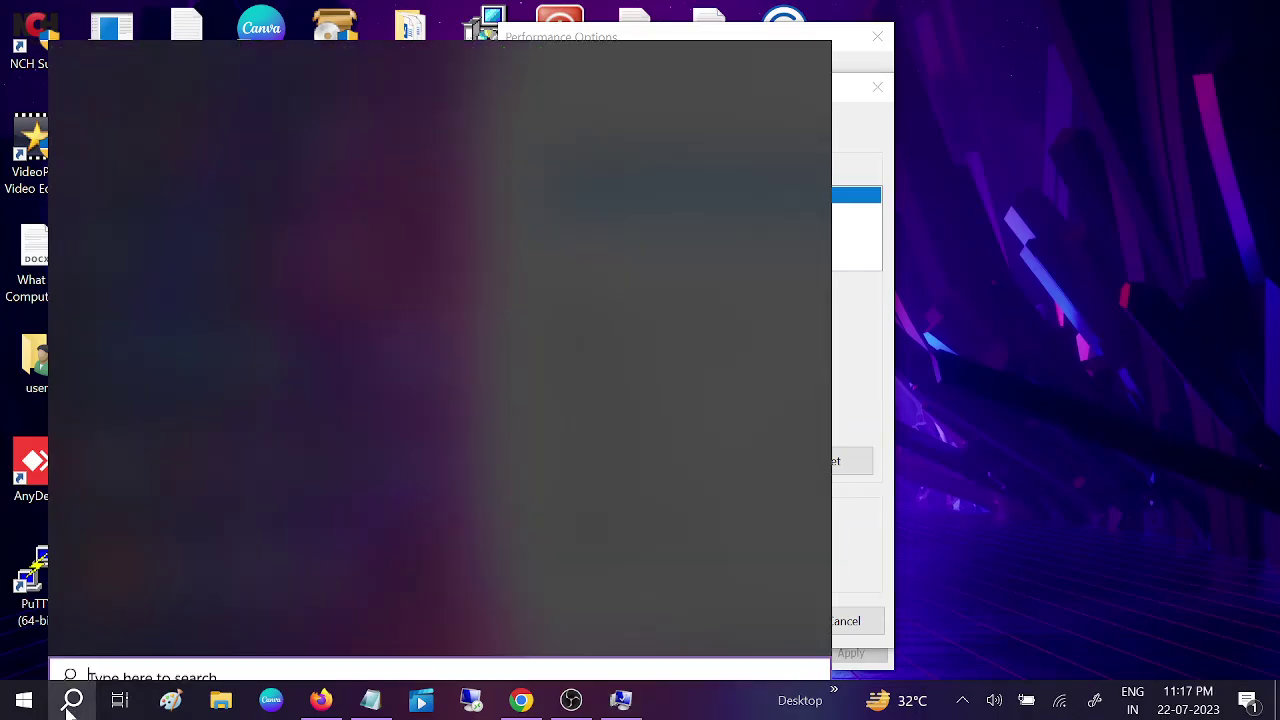
type("cal")
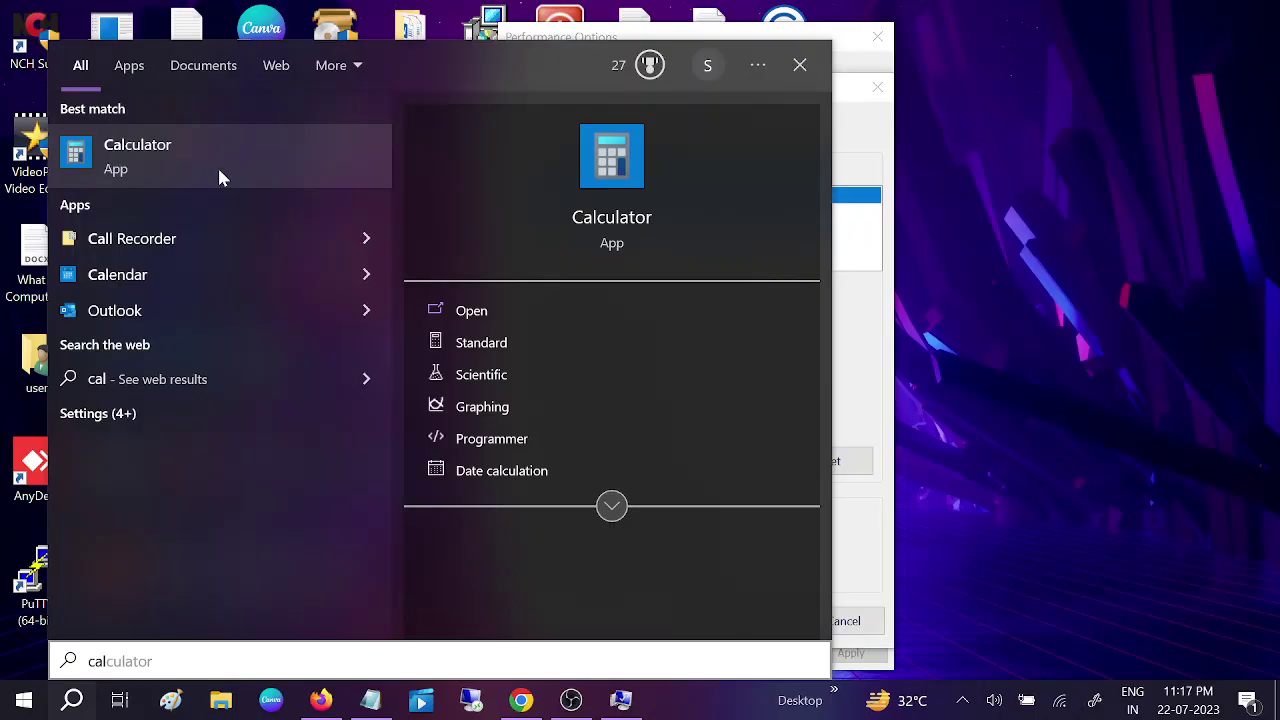
left_click(220, 177)
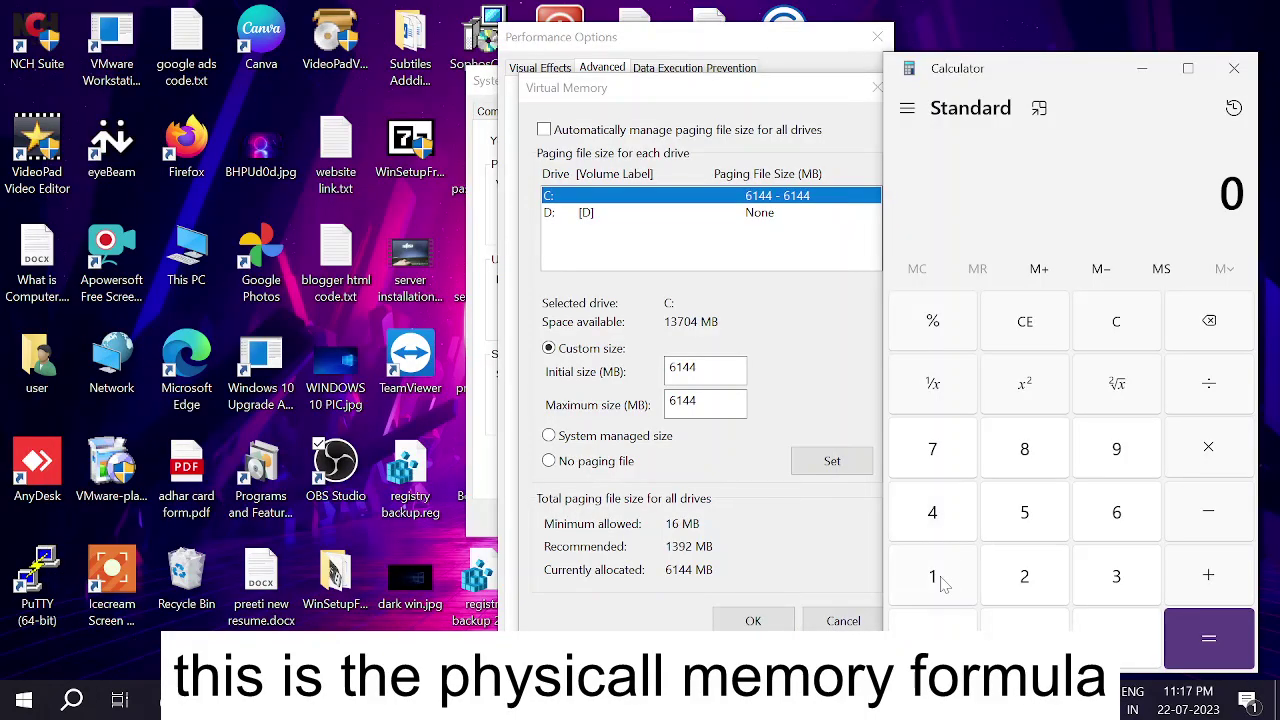
Step: Calculate 1024 × 4 × 1.5 to get 6,144
type("1024")
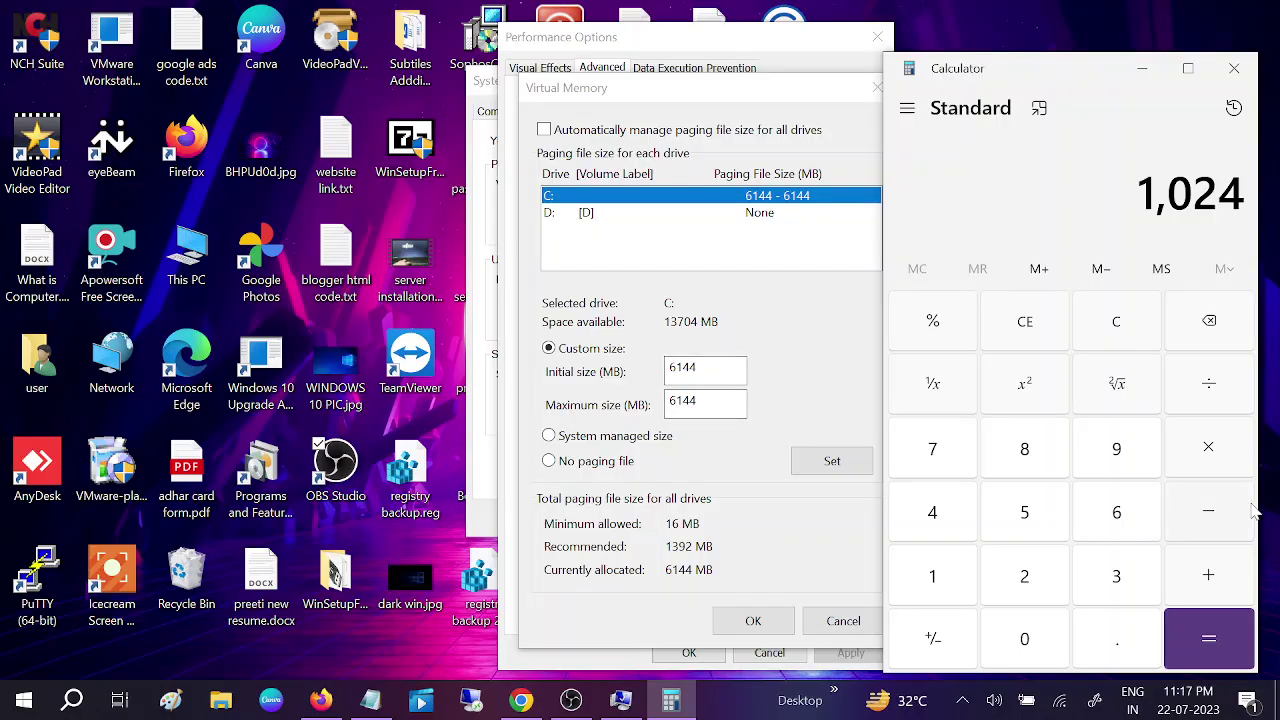
left_click(1208, 450)
left_click(946, 516)
left_click(1206, 638)
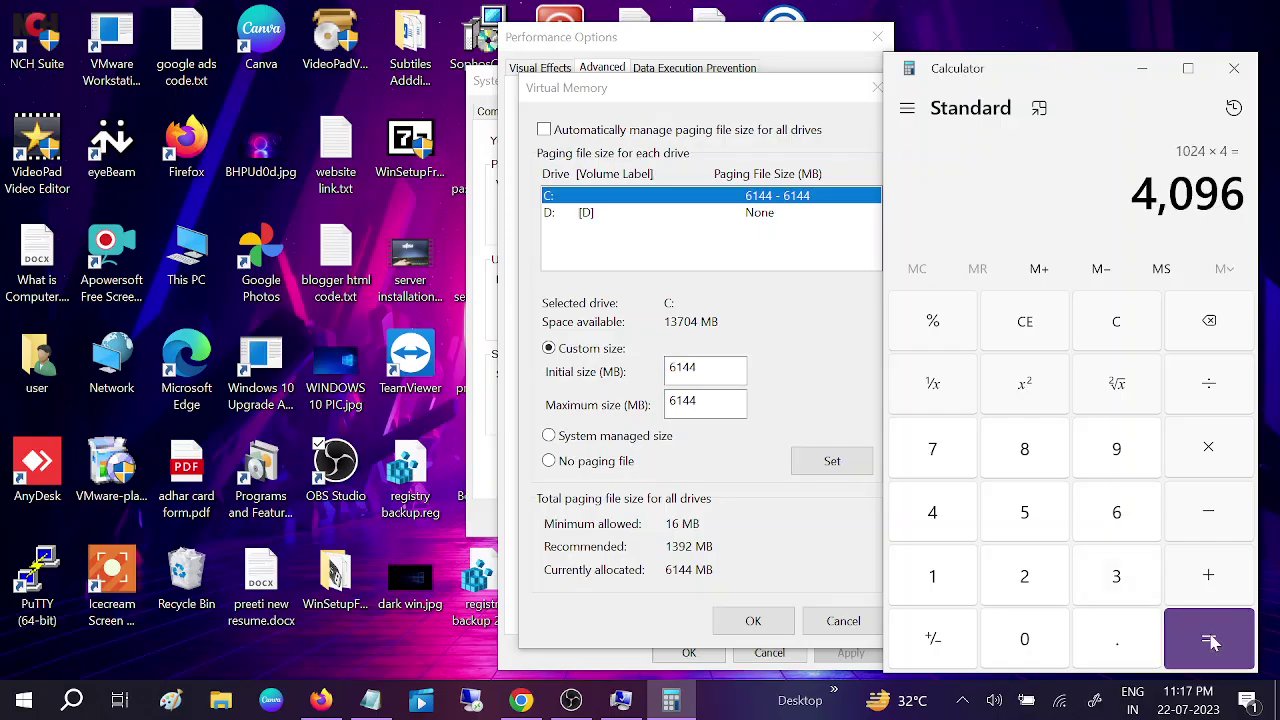
left_click(1207, 458)
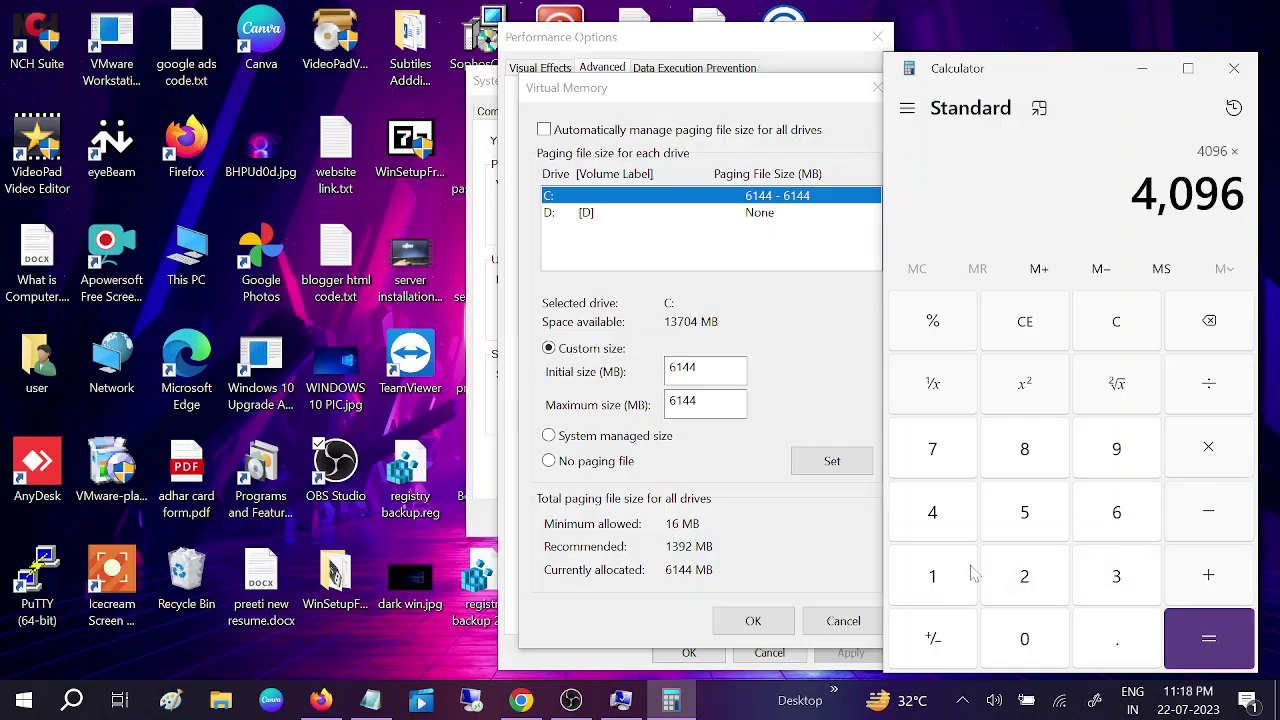
left_click(948, 588)
left_click(1110, 648)
left_click(1038, 534)
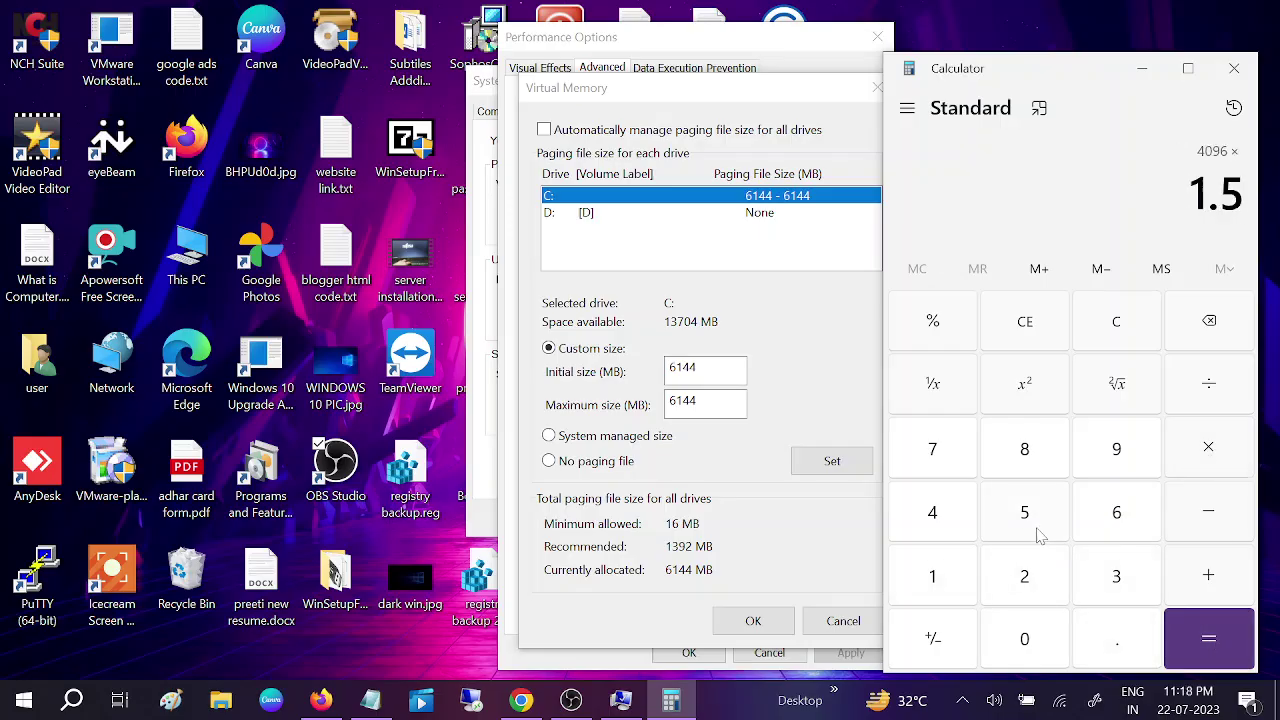
left_click(1212, 636)
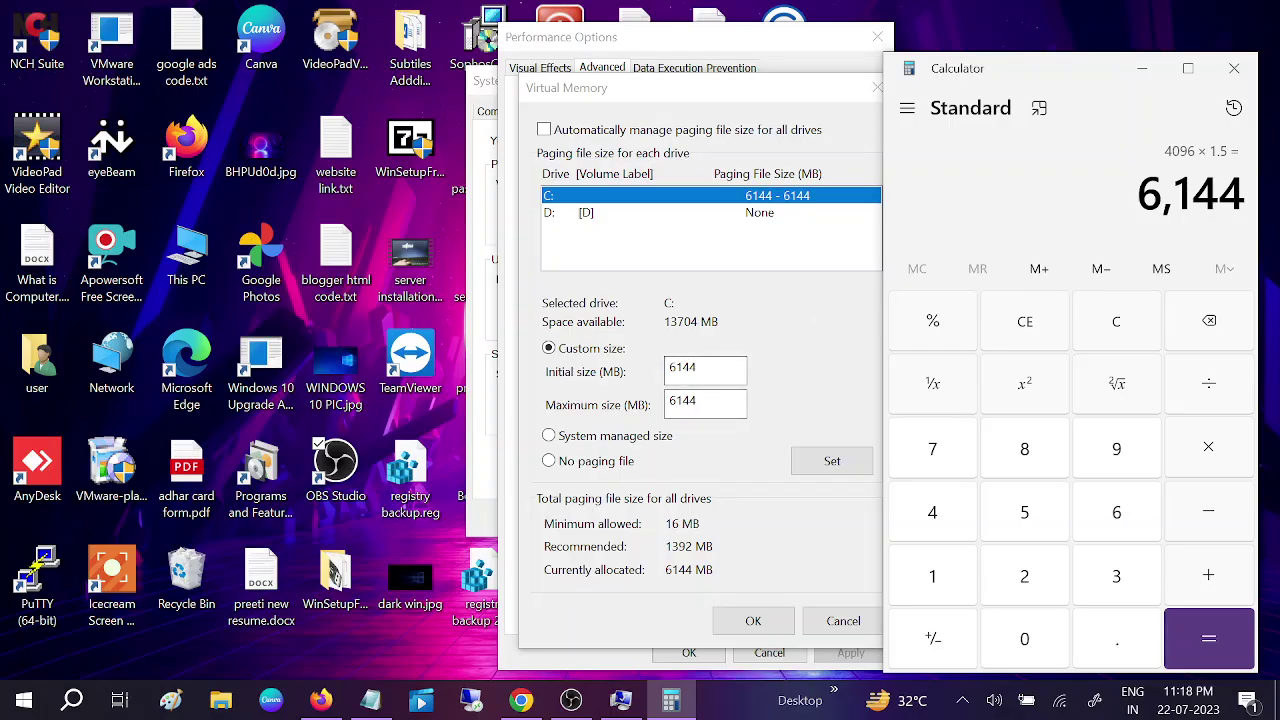
Step: Calculate 1024 × 8 × 1.5 = 12,288 and select the result
left_click(1138, 335)
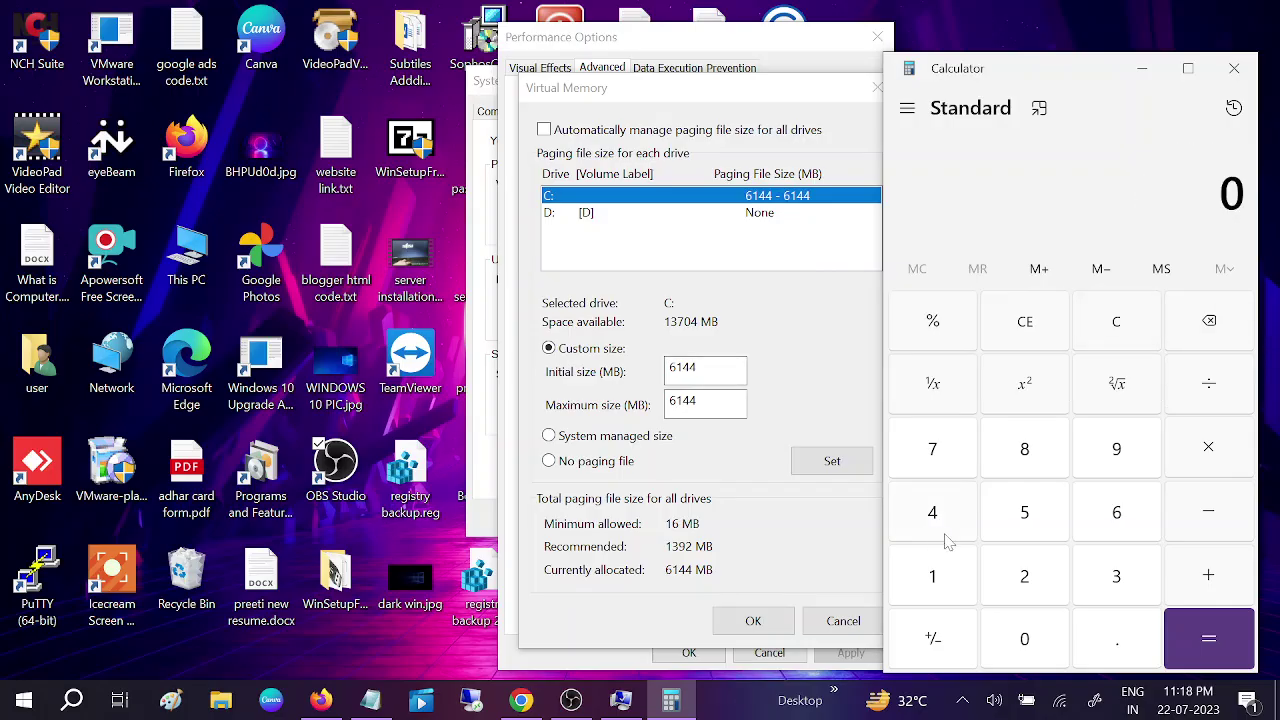
left_click(918, 580)
left_click(1037, 636)
left_click(1040, 582)
left_click(955, 535)
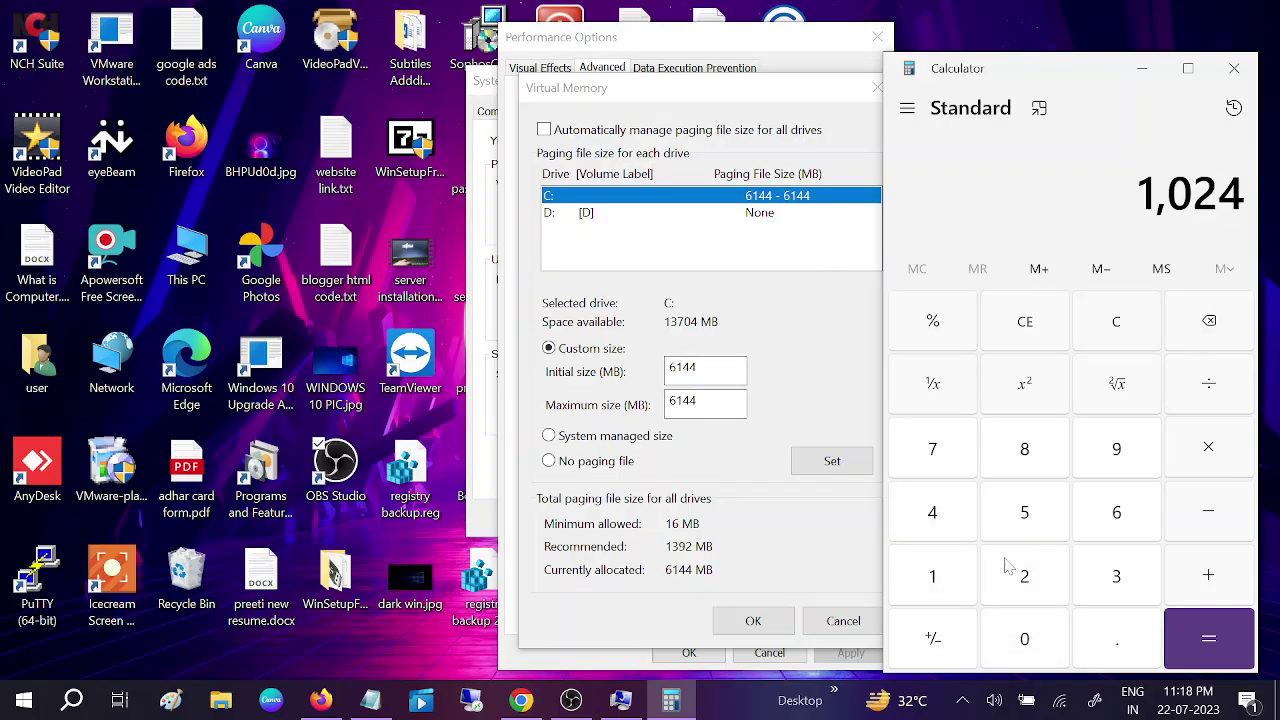
left_click(1225, 460)
left_click(1024, 452)
left_click(1240, 642)
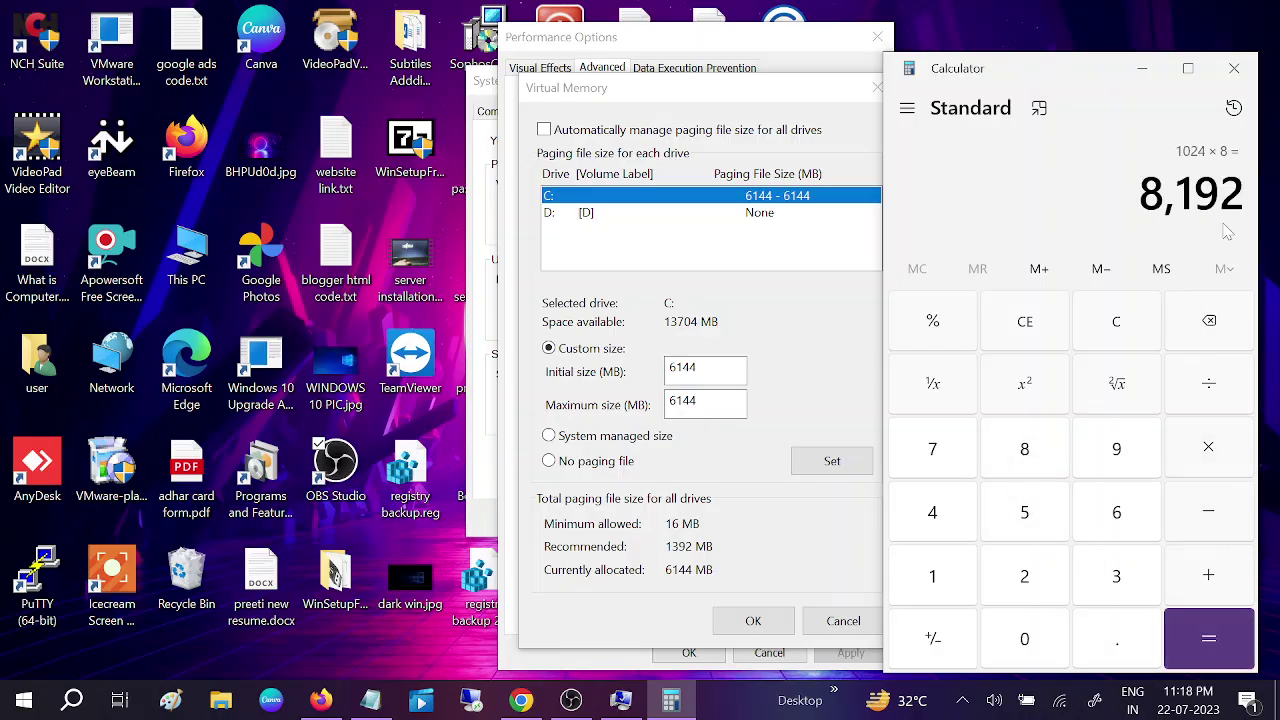
left_click(1220, 455)
left_click(938, 580)
left_click(1097, 645)
left_click(1024, 512)
left_click(1245, 655)
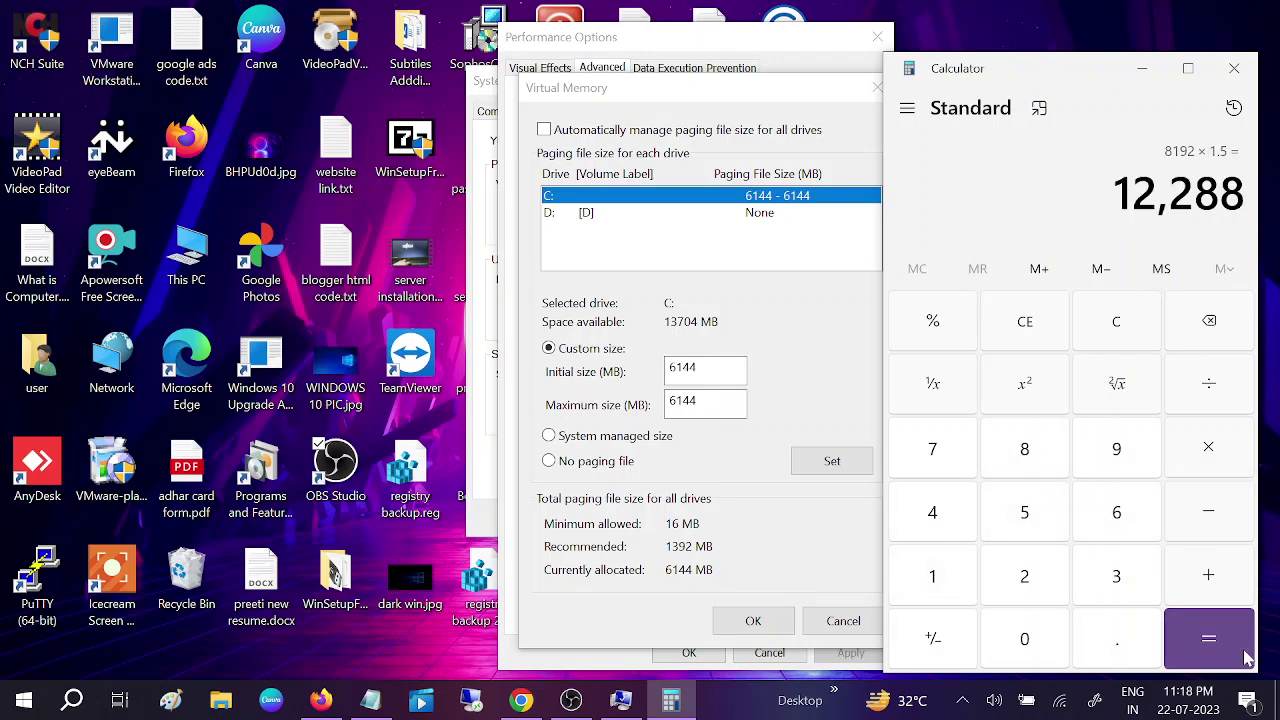
left_click_drag(1114, 192, 1246, 192)
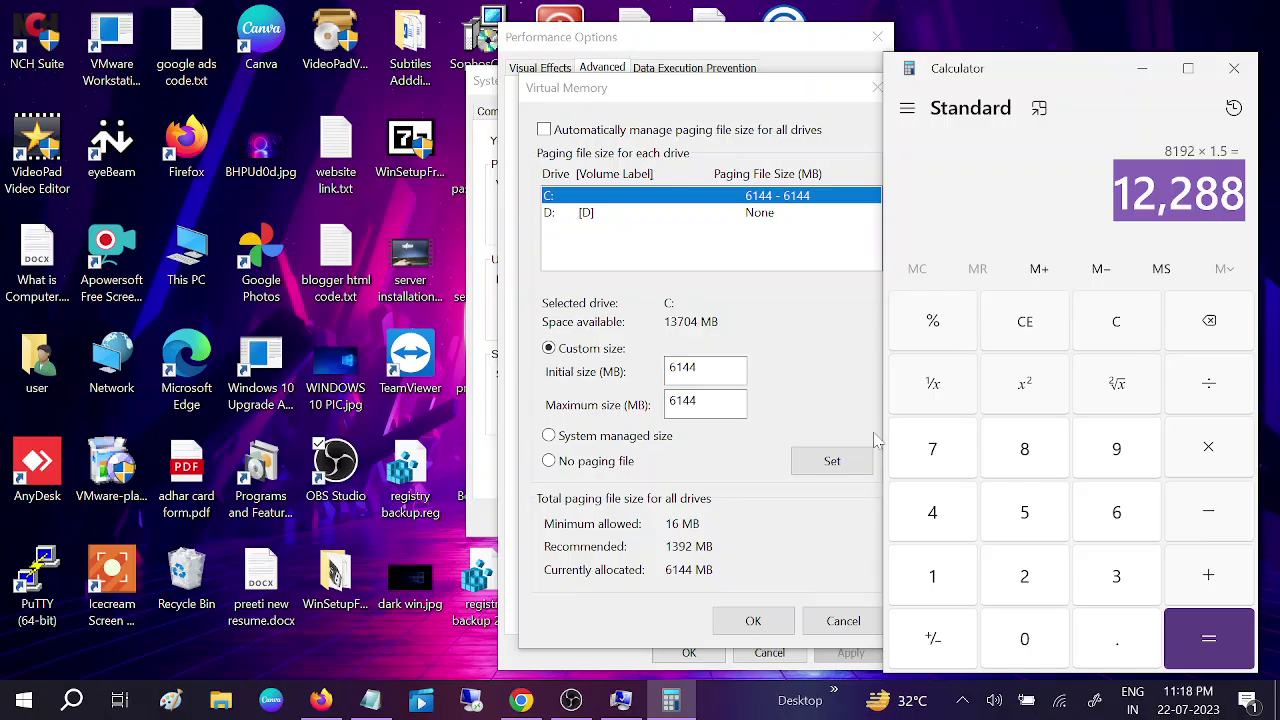
Step: Calculate 1024 × 16 × 1.5 = 24,576 and select the result
left_click(1121, 336)
left_click(940, 588)
left_click(1032, 628)
left_click(1034, 578)
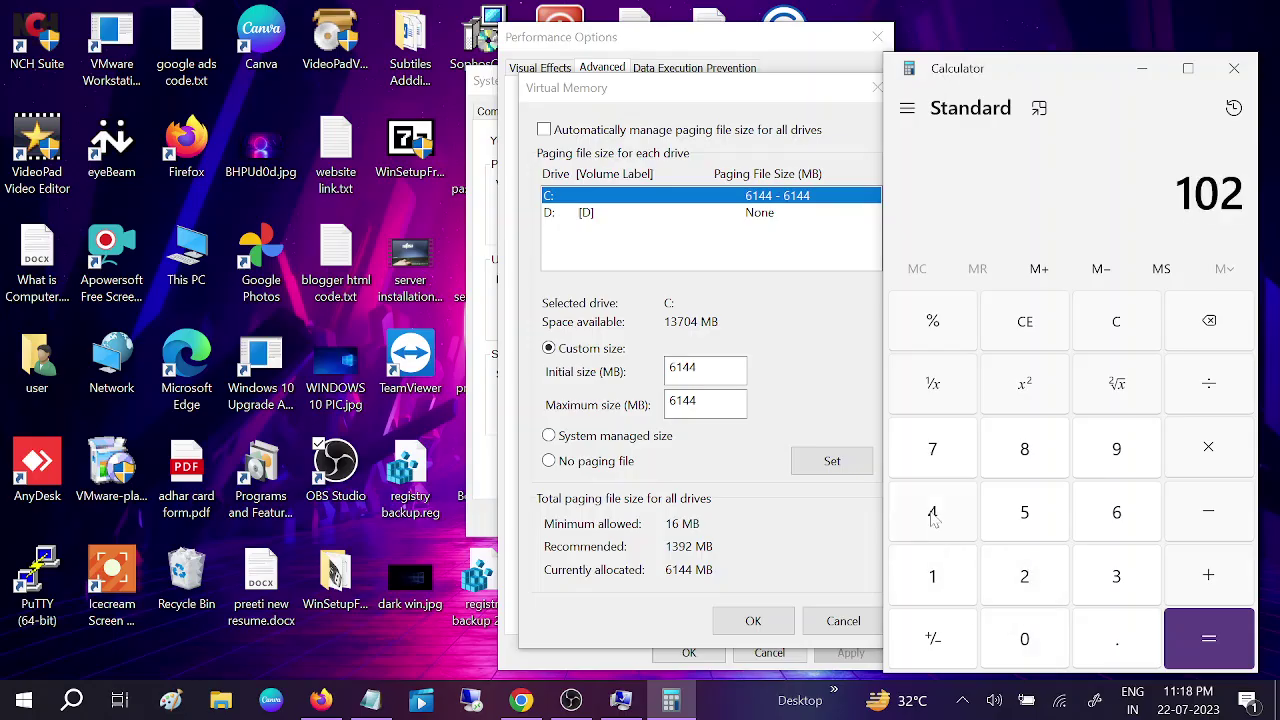
left_click(936, 518)
left_click(1226, 462)
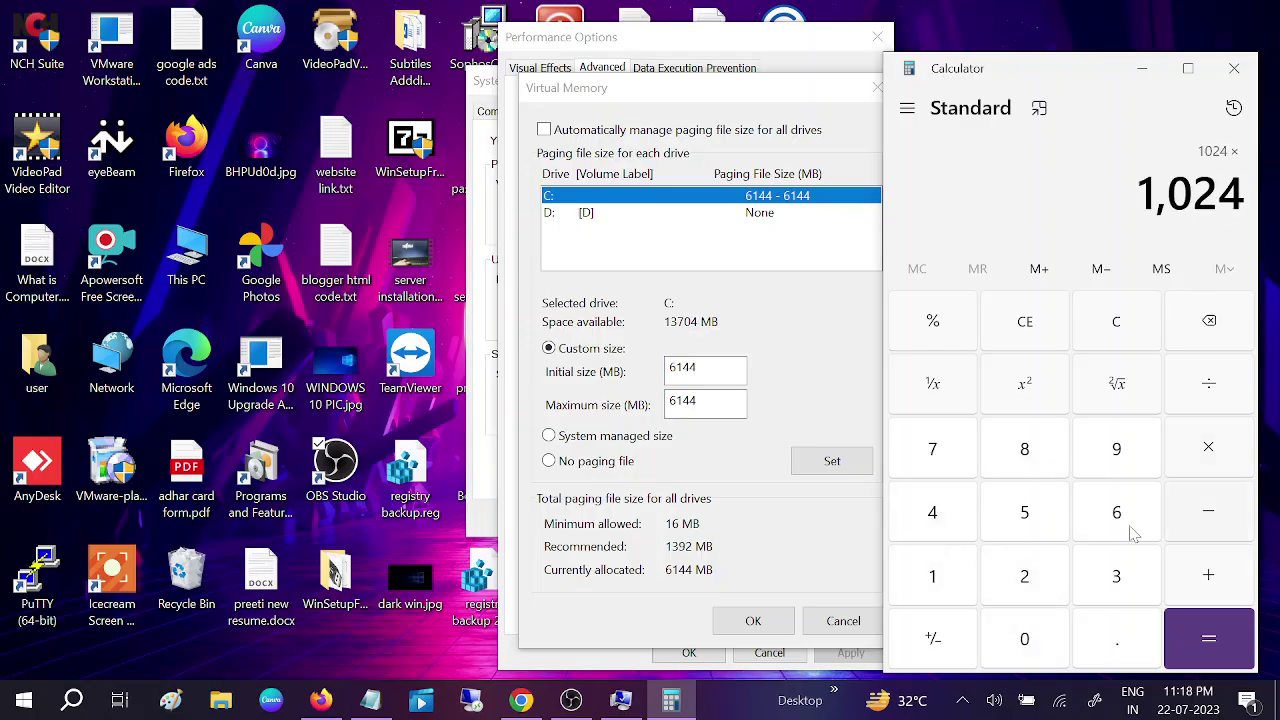
left_click(932, 578)
left_click(1116, 518)
left_click(1205, 640)
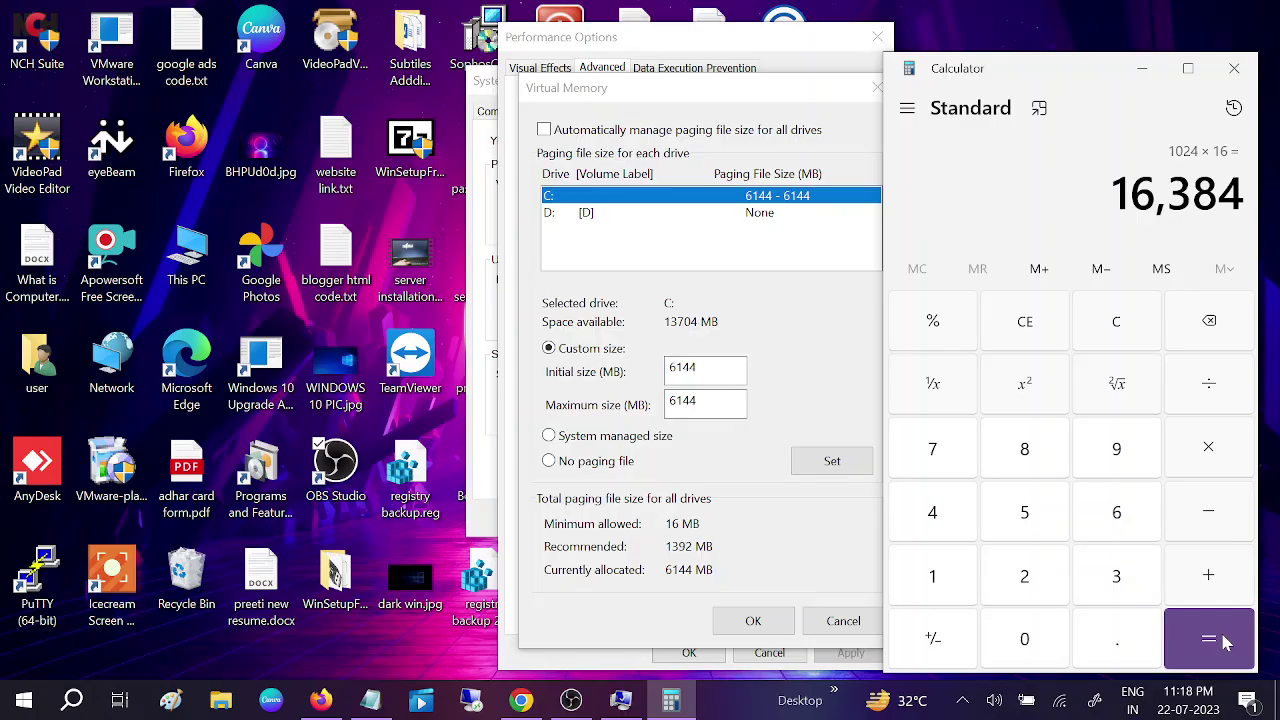
left_click(1208, 452)
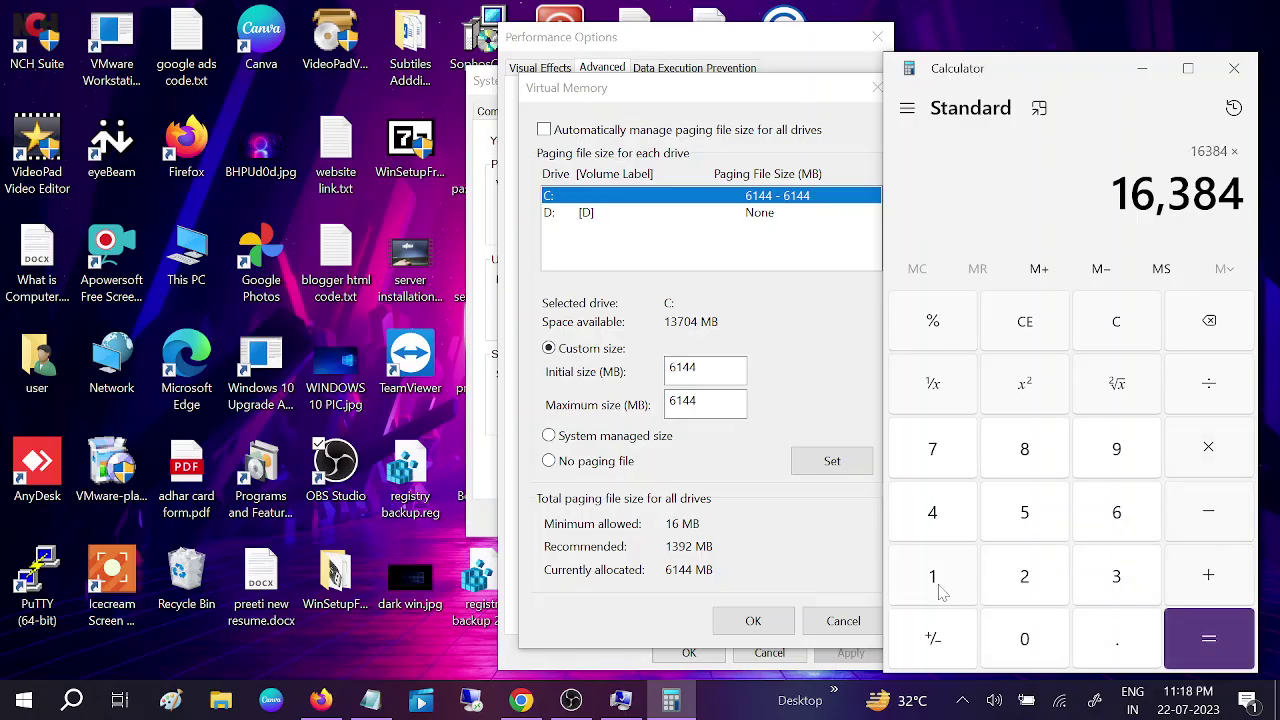
left_click(940, 592)
left_click(1108, 642)
left_click(1008, 510)
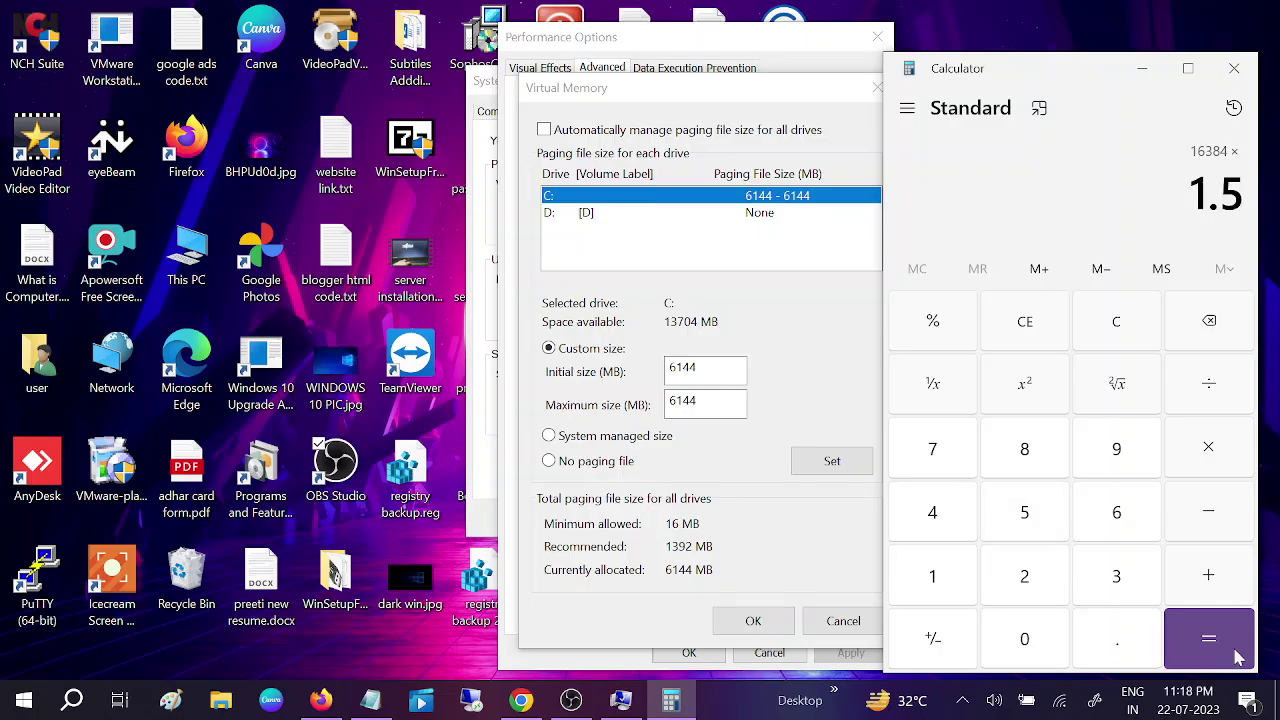
left_click(1198, 660)
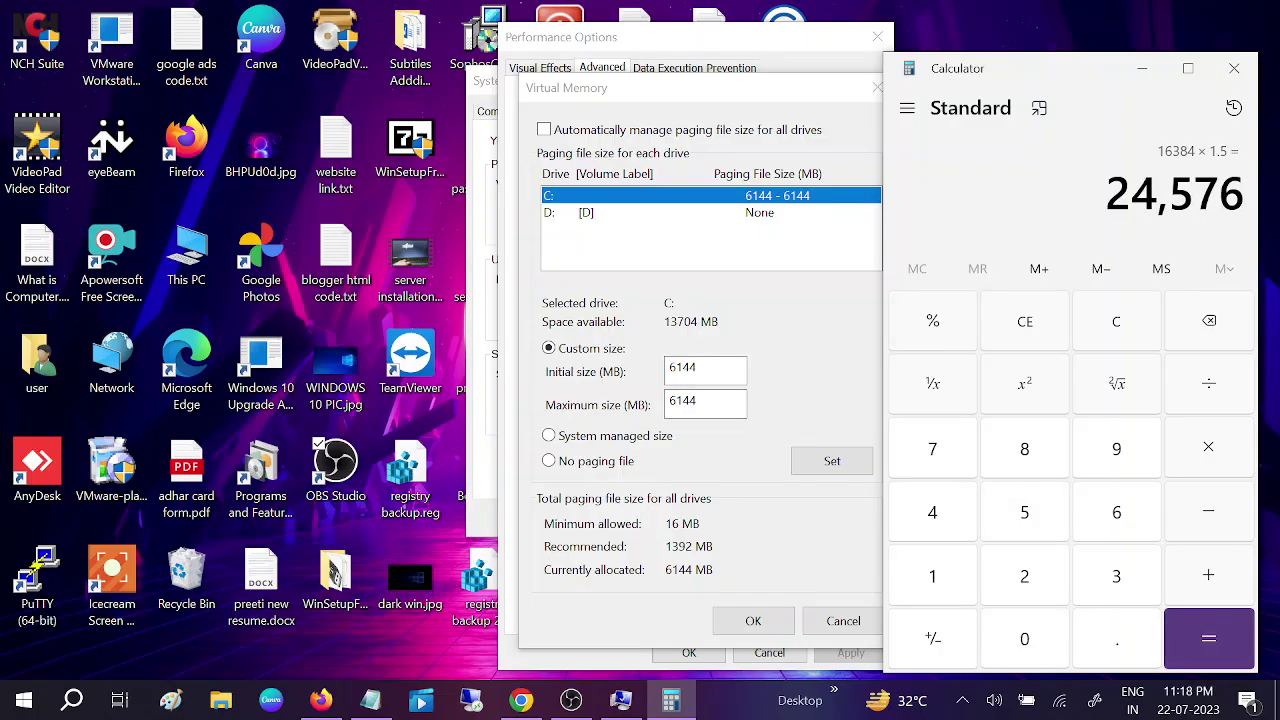
left_click_drag(1244, 193, 1106, 193)
Step: Set the 6144 MB custom paging file on C: and confirm all three dialogs
left_click(700, 371)
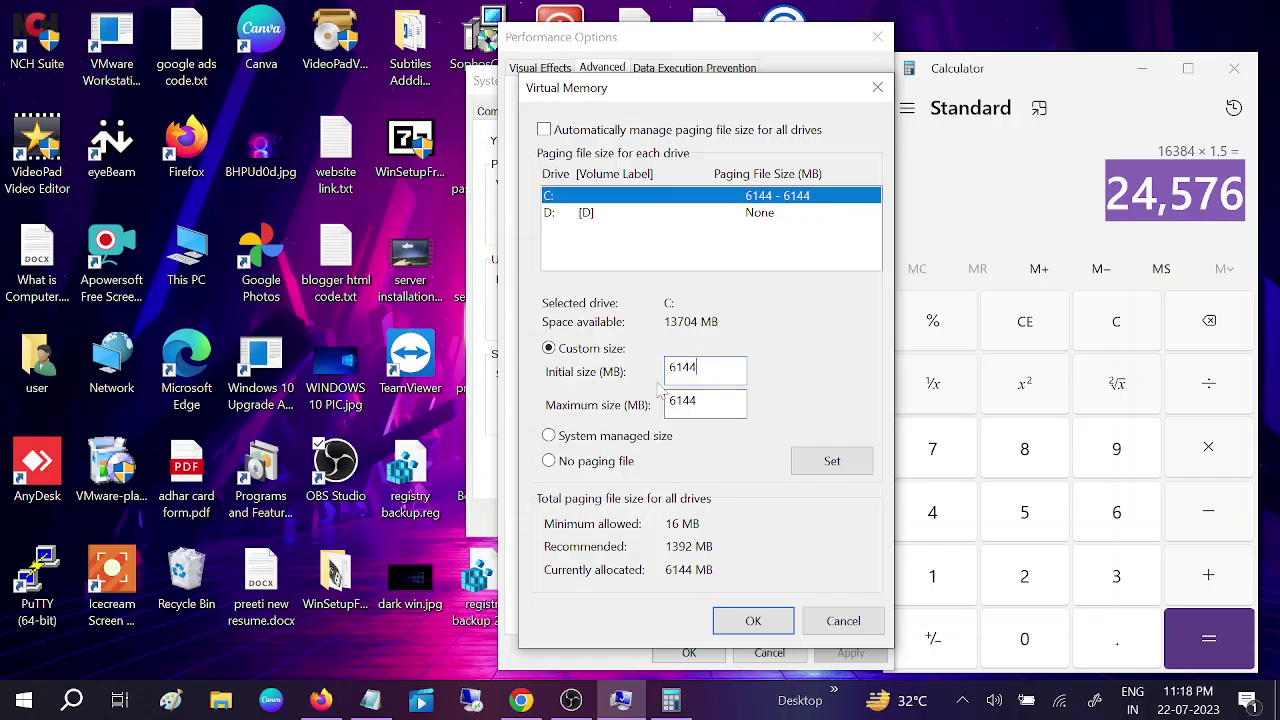
key("Tab")
left_click(832, 461)
left_click(750, 622)
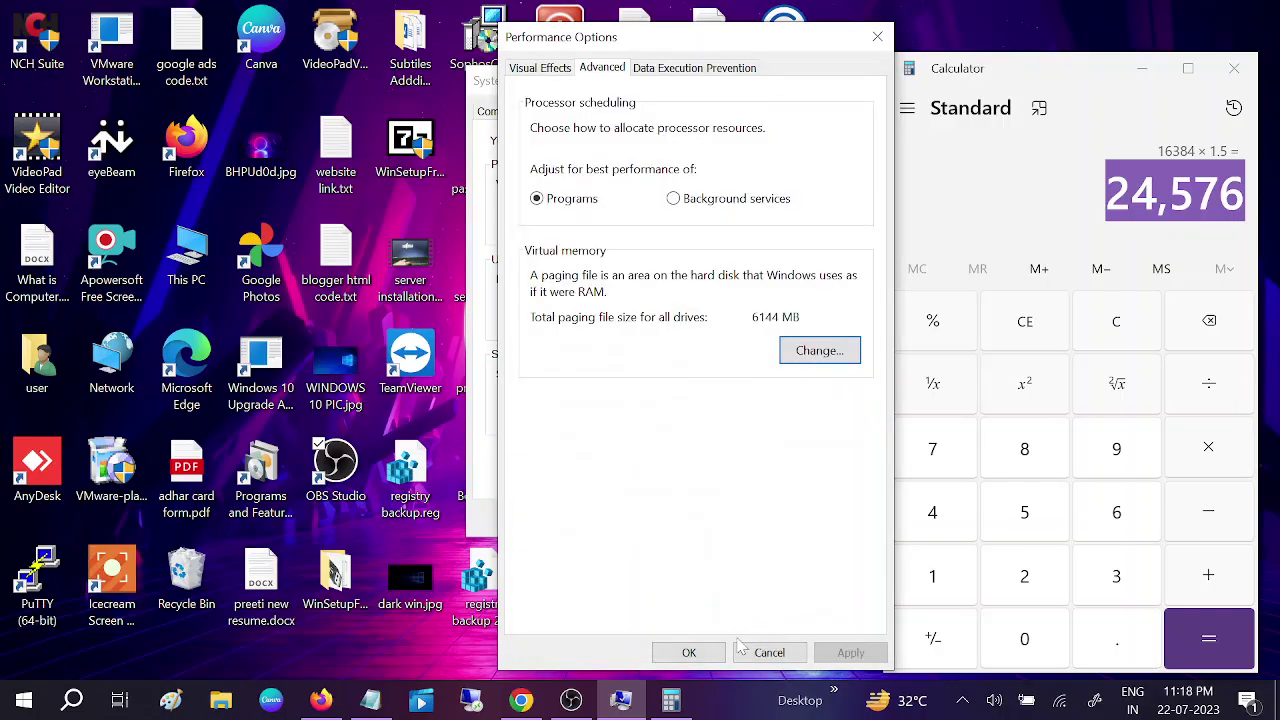
left_click(689, 652)
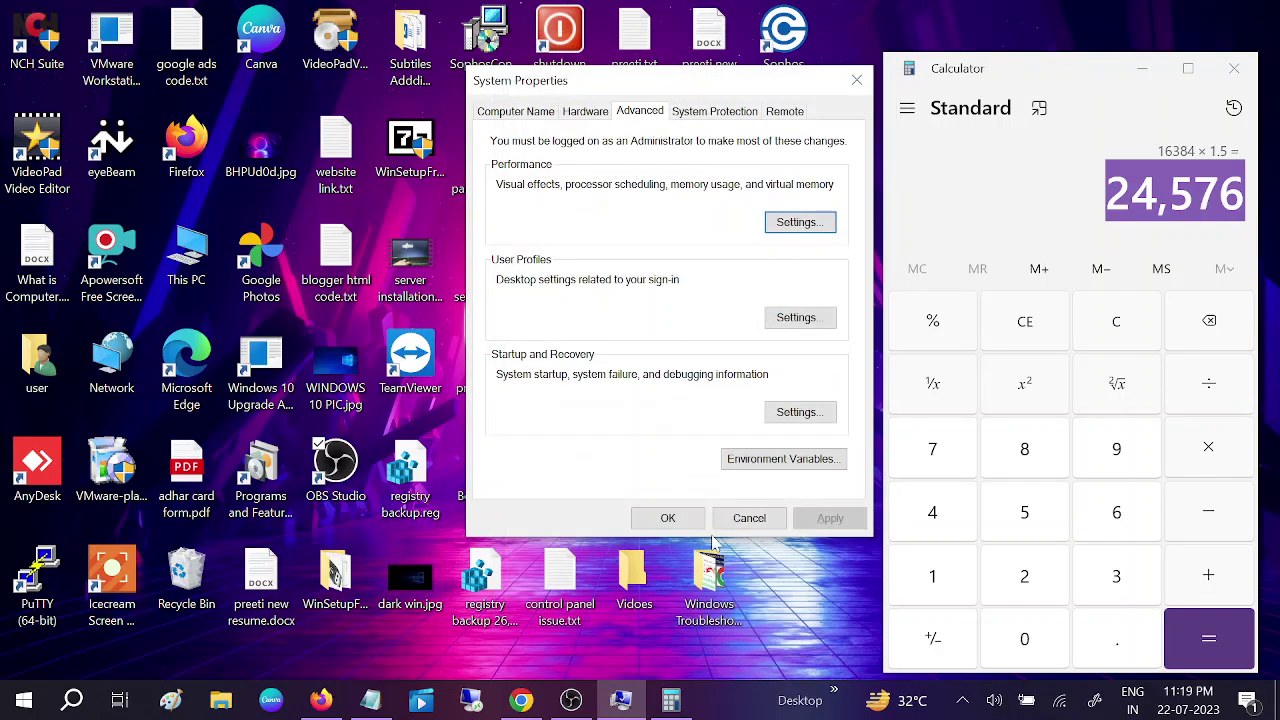
left_click(675, 522)
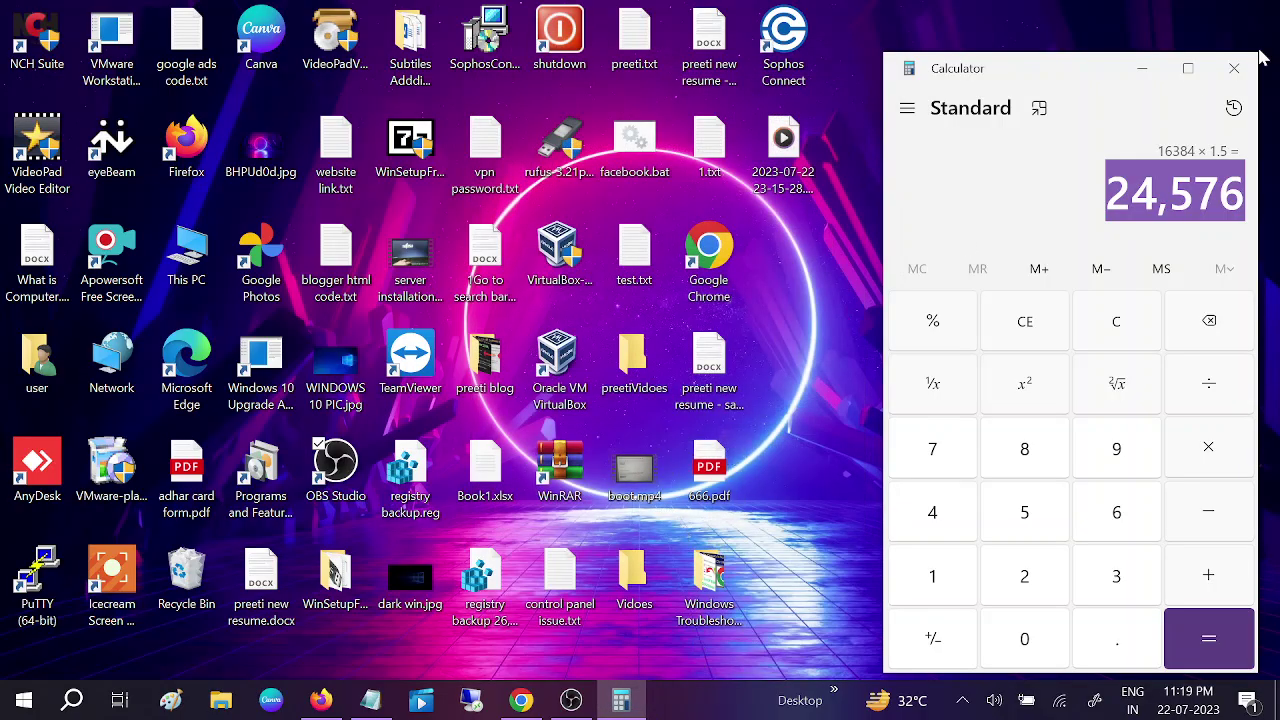
Step: Close Calculator and refresh the desktop
left_click(1236, 70)
right_click(1003, 187)
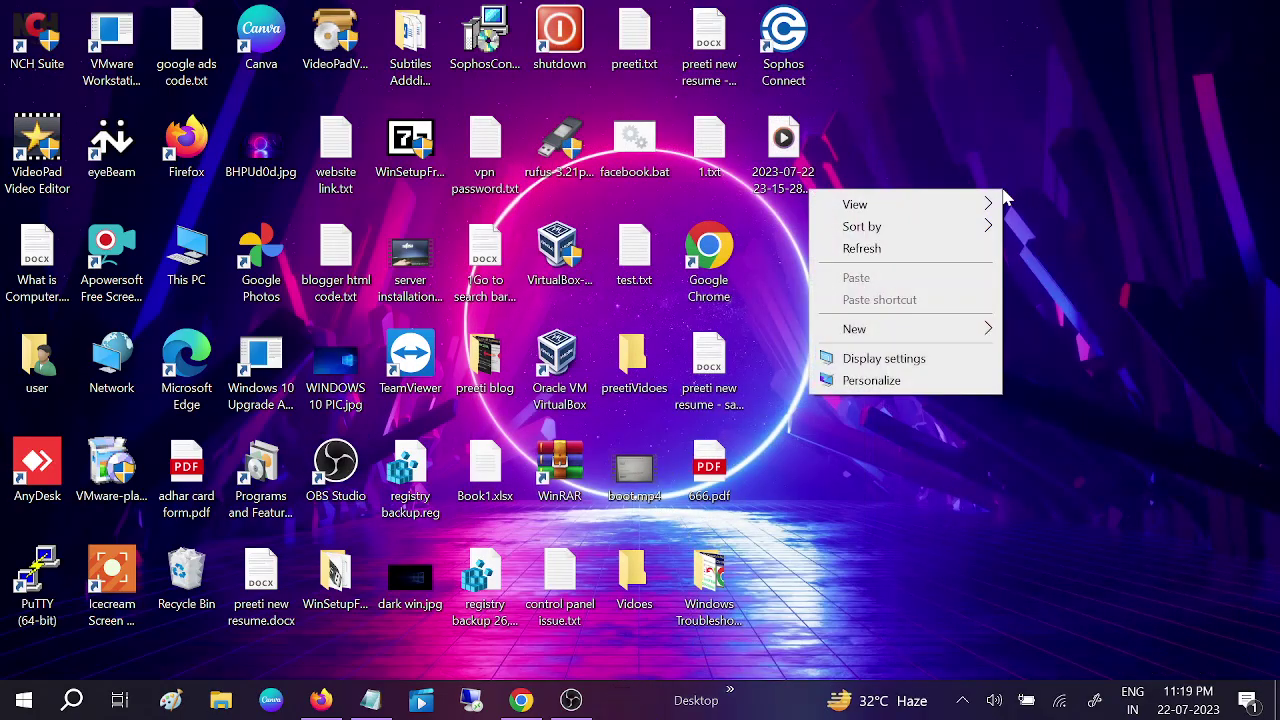
left_click(922, 256)
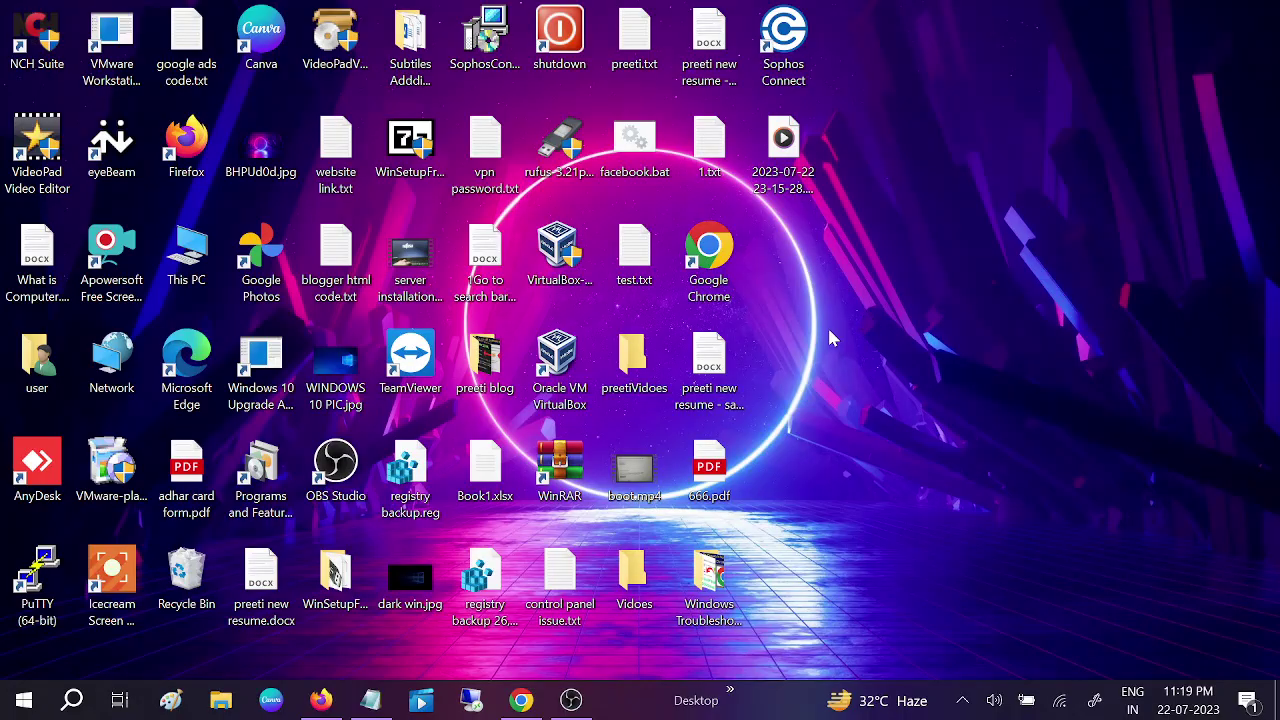
Step: Move the second registry path onto its own line in Notepad, then search 'registr'
left_click(370, 700)
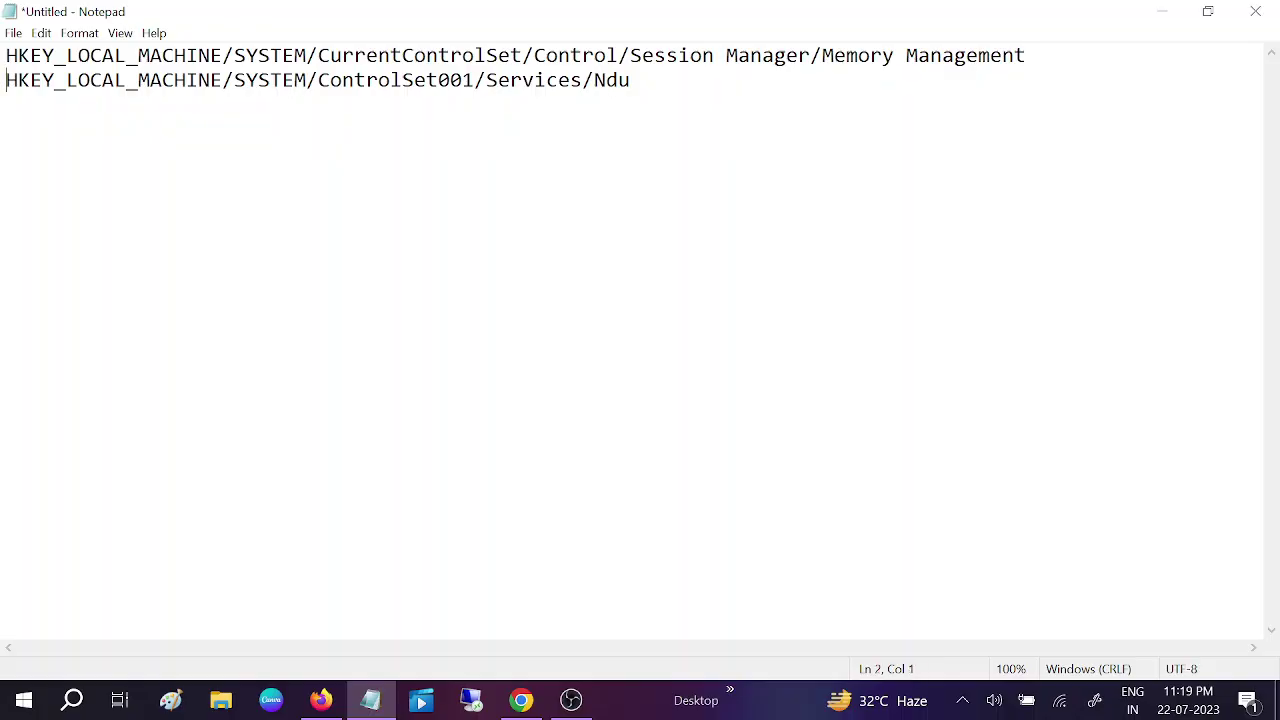
key("Return")
type("]")
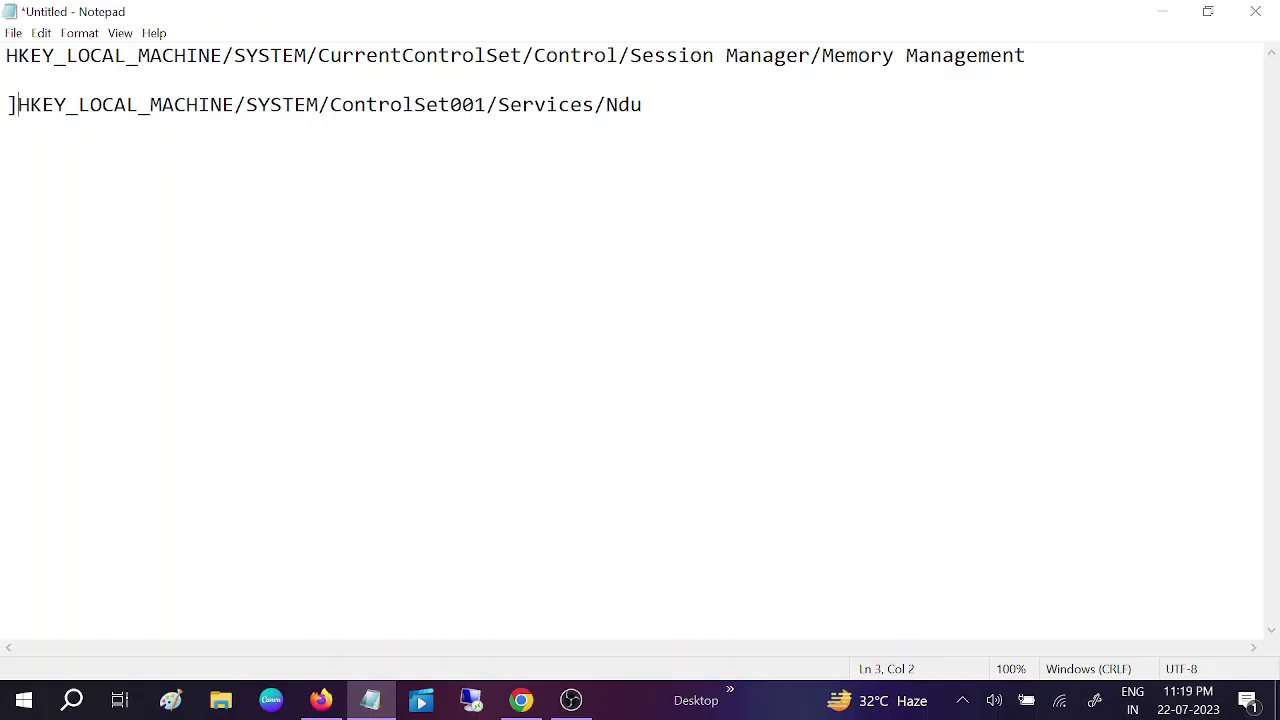
left_click(76, 700)
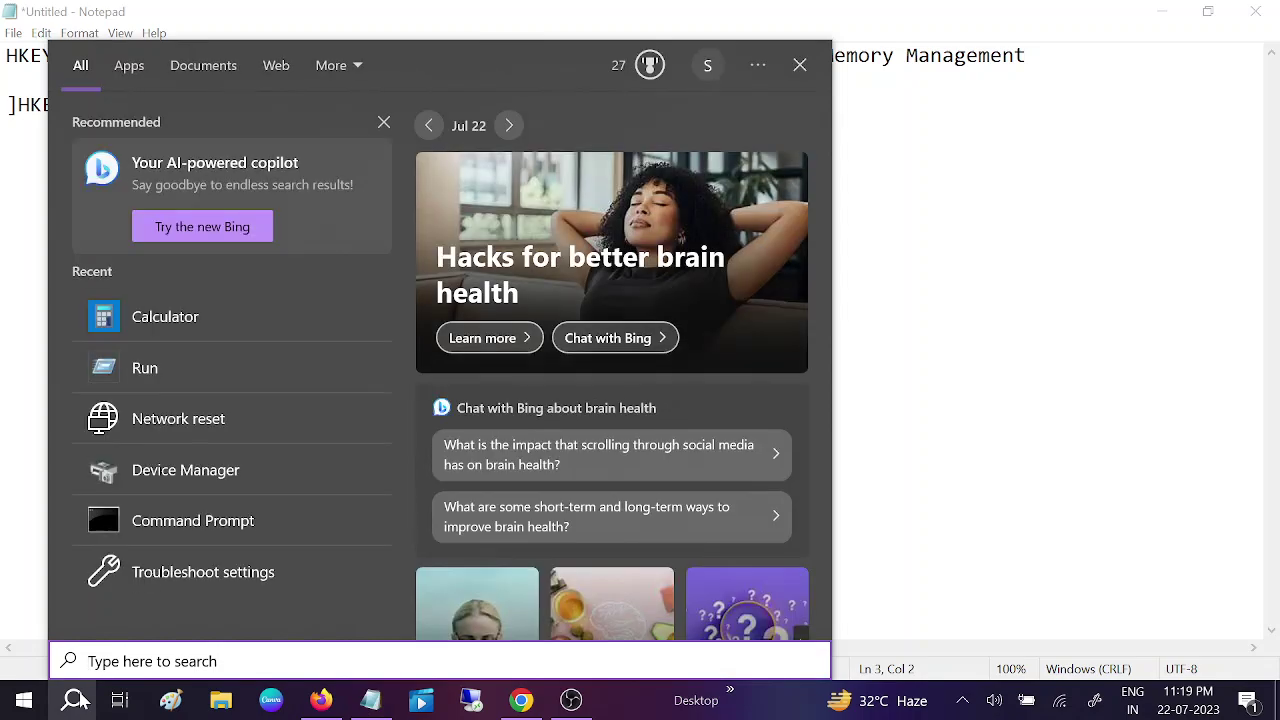
type("regis")
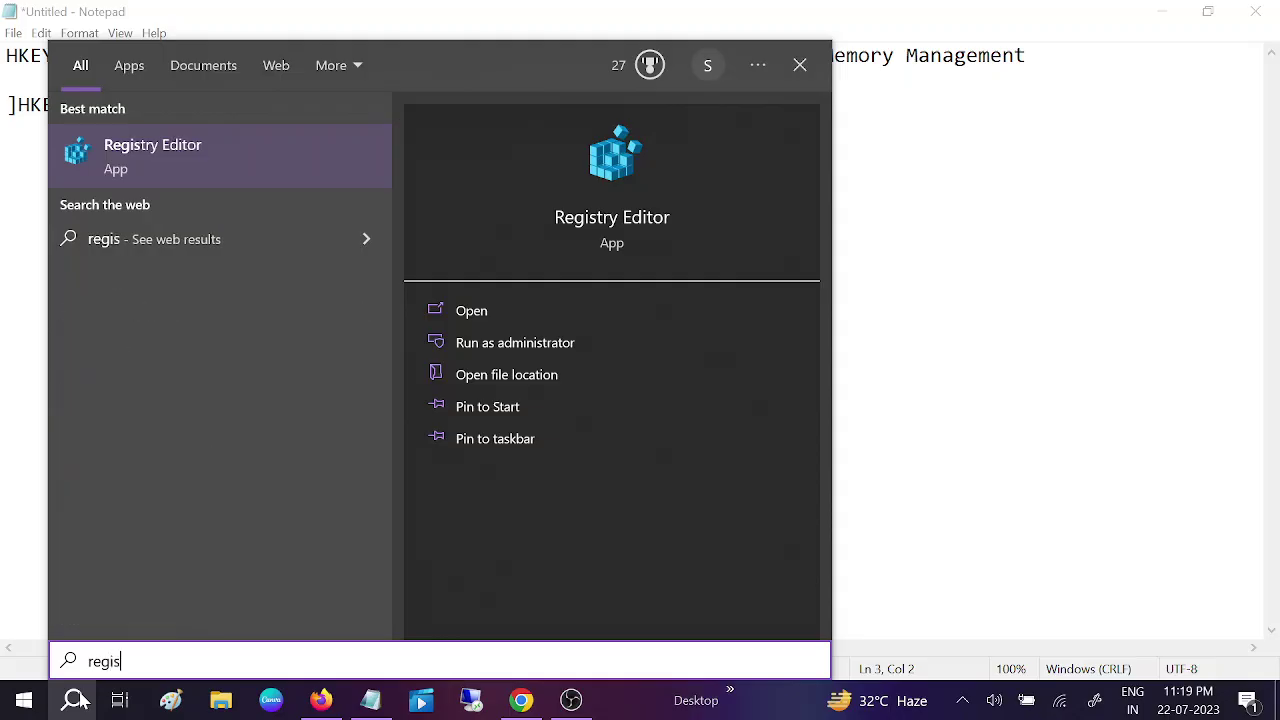
type("tr")
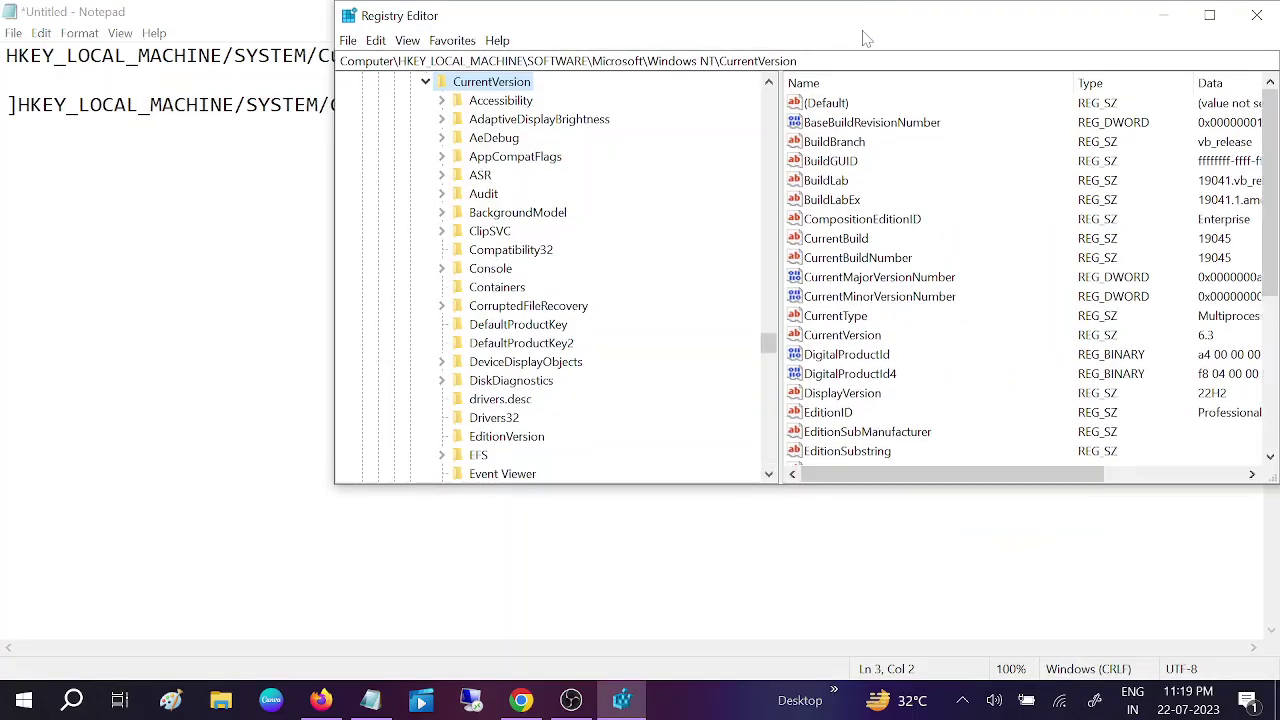
Step: Maximize Registry Editor, collapse the tree, and check the Memory Management path in Notepad
left_click(1209, 15)
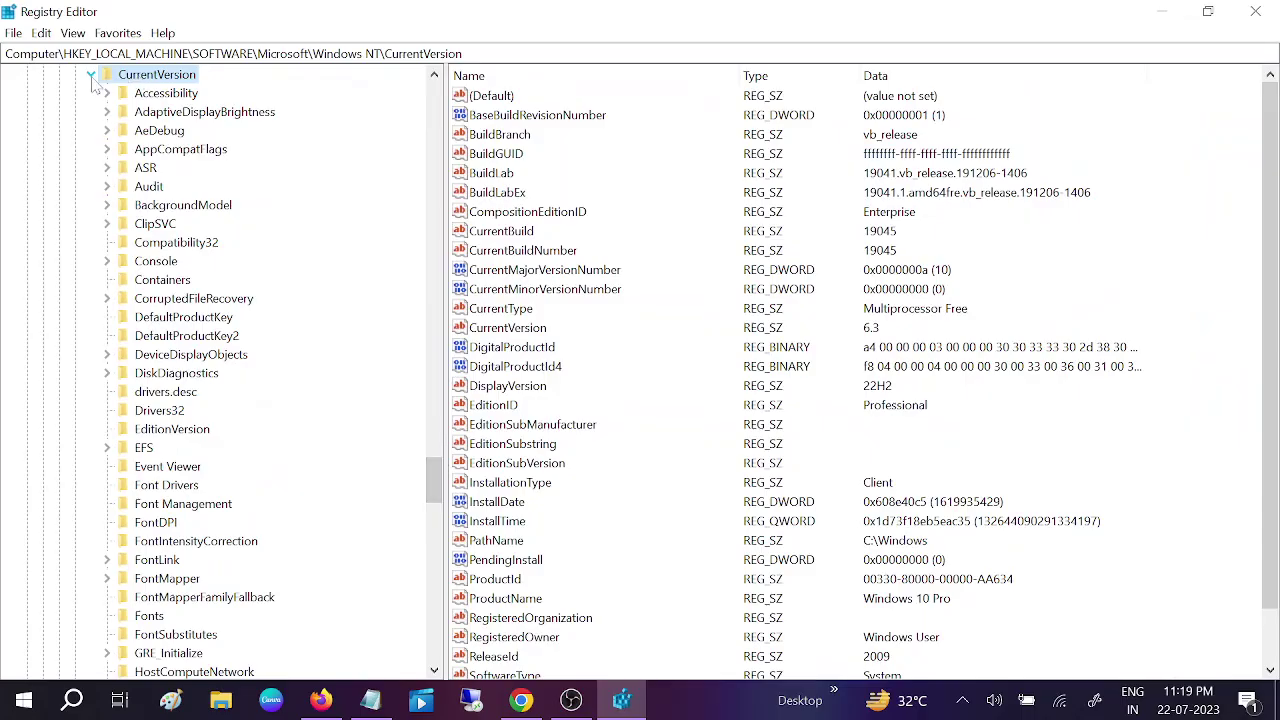
left_click_drag(434, 480, 406, 103)
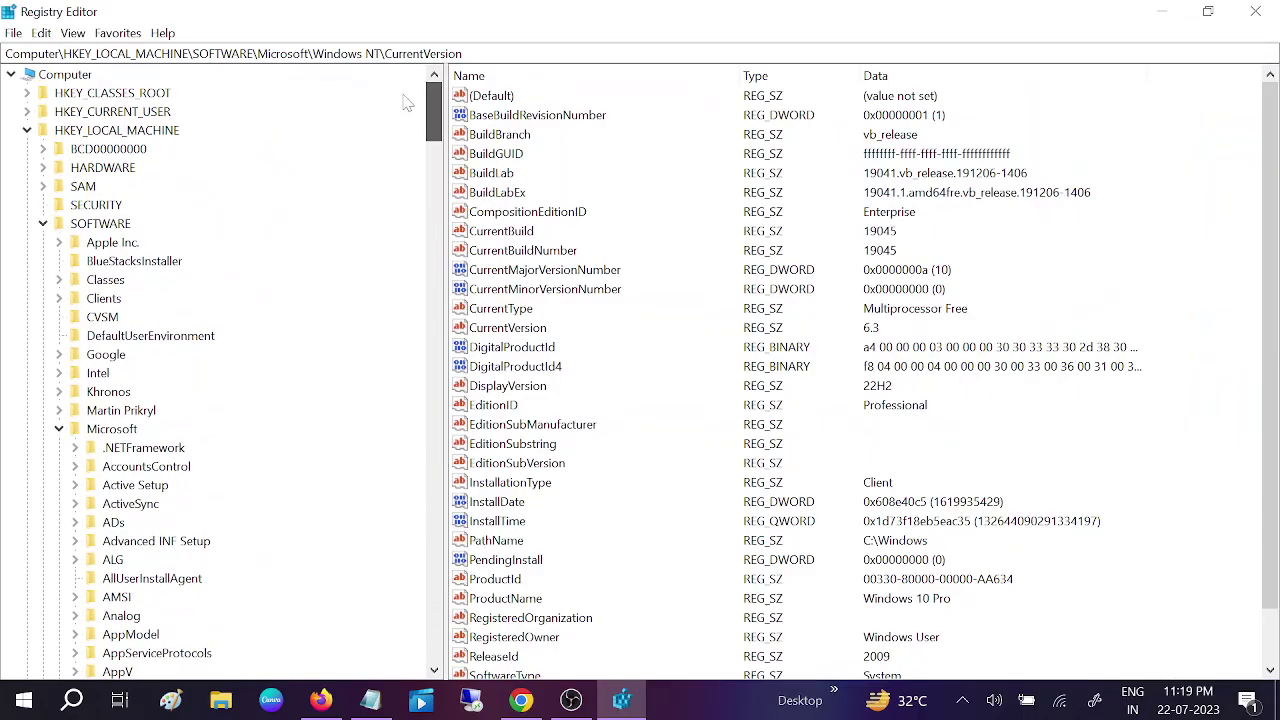
left_click(43, 223)
left_click(27, 130)
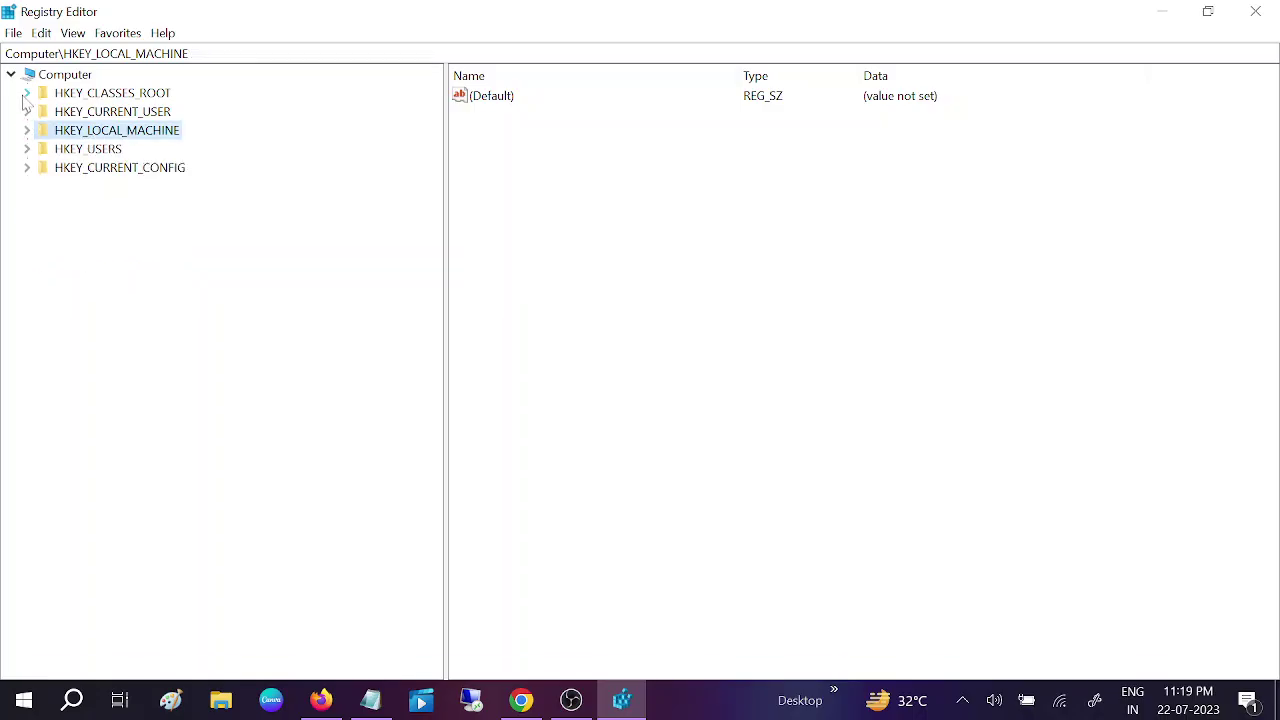
left_click(371, 700)
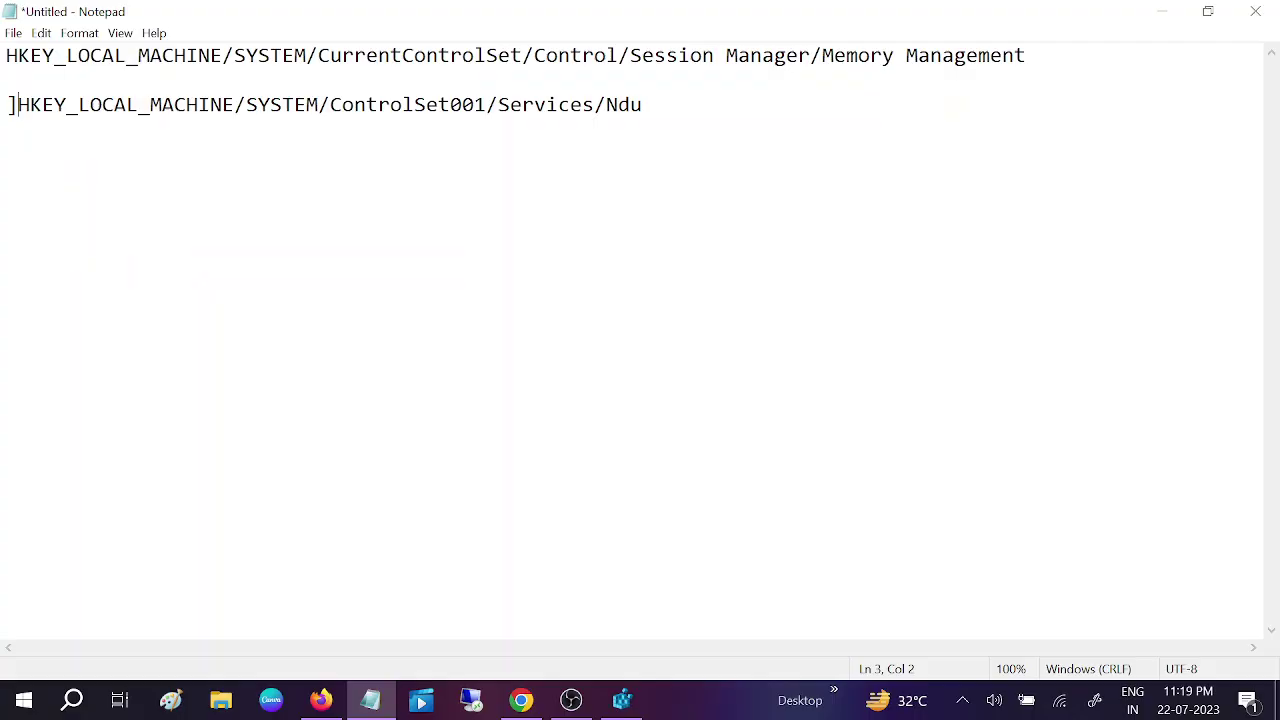
left_click_drag(233, 56, 594, 56)
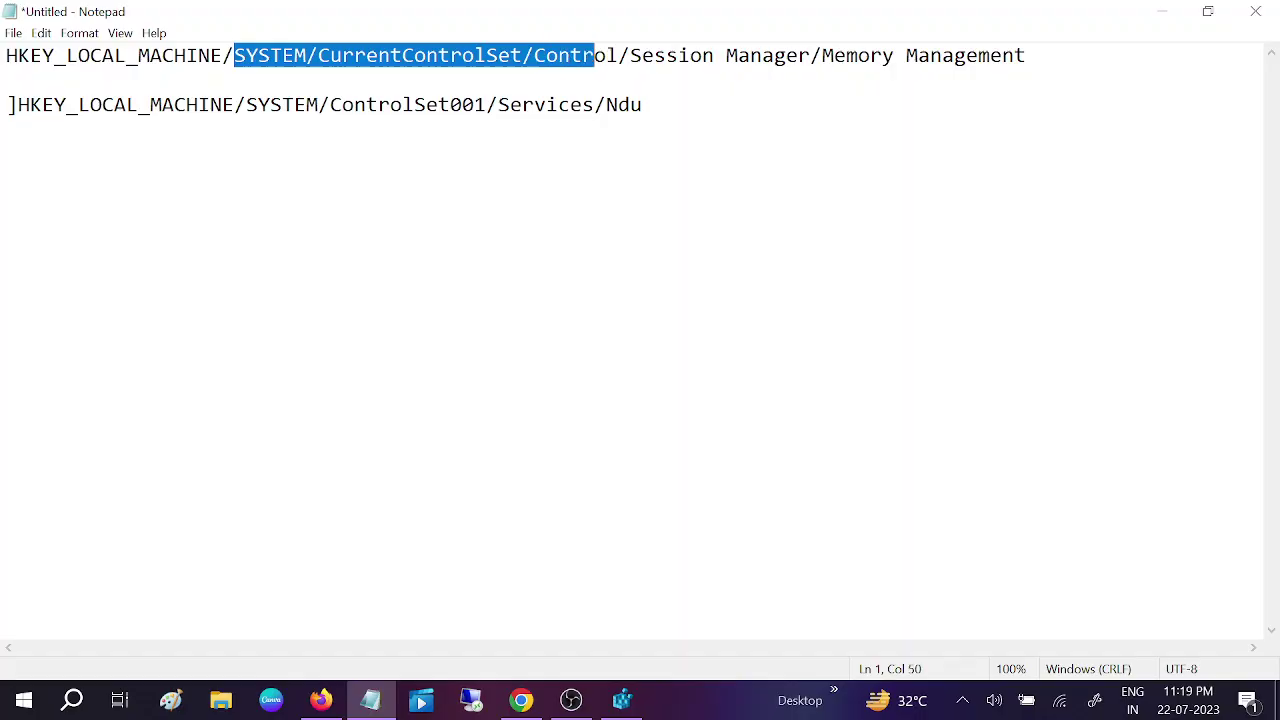
left_click(1162, 11)
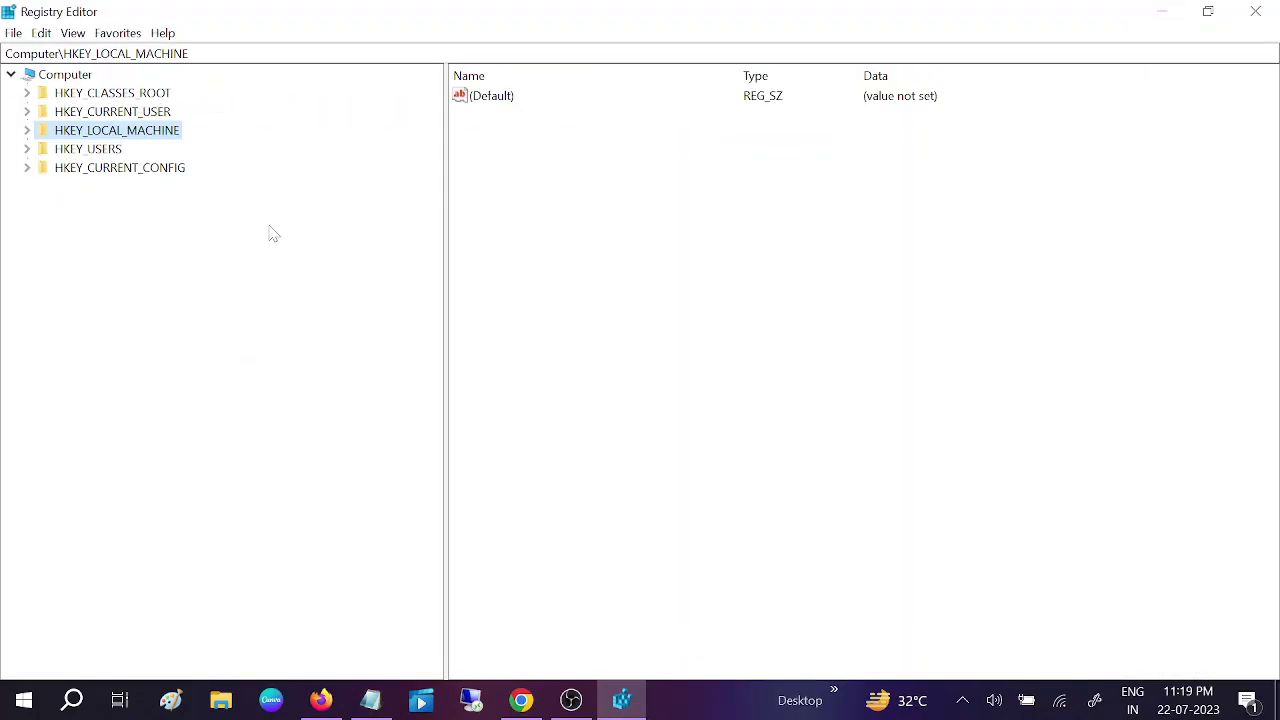
Step: Expand HKEY_LOCAL_MACHINE > SYSTEM > CurrentControlSet in the registry tree
double_click(80, 135)
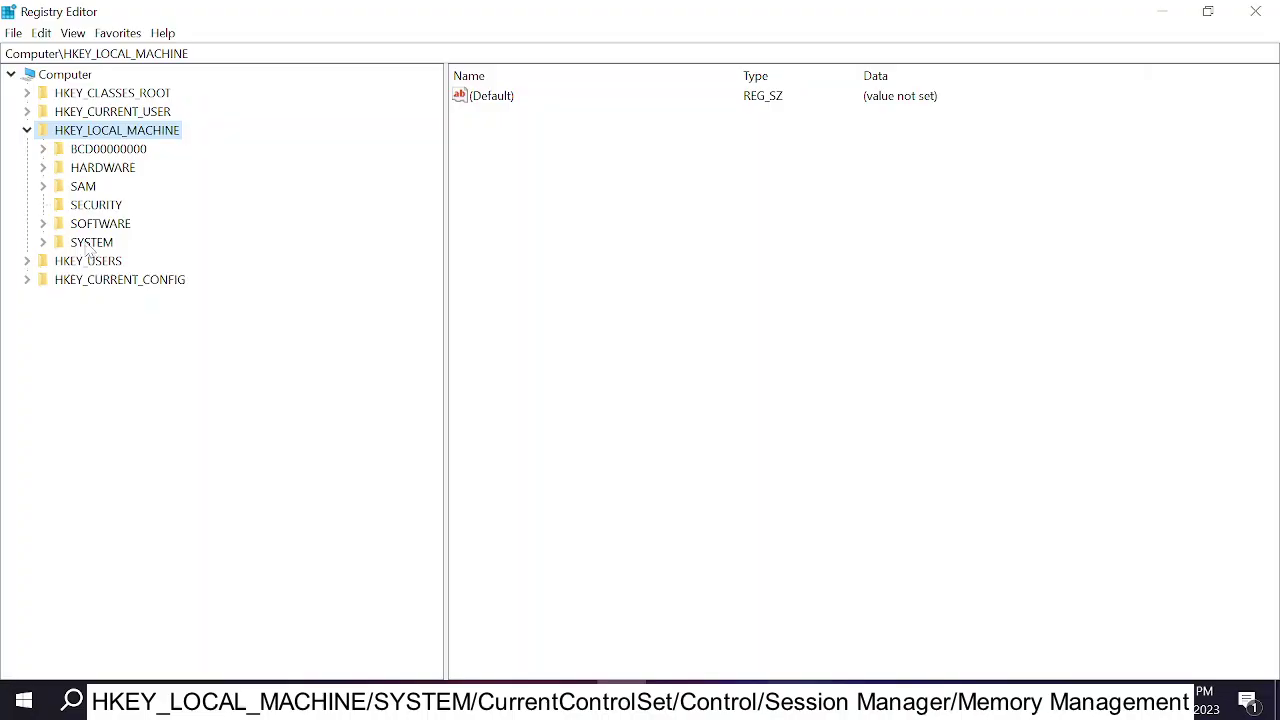
double_click(88, 244)
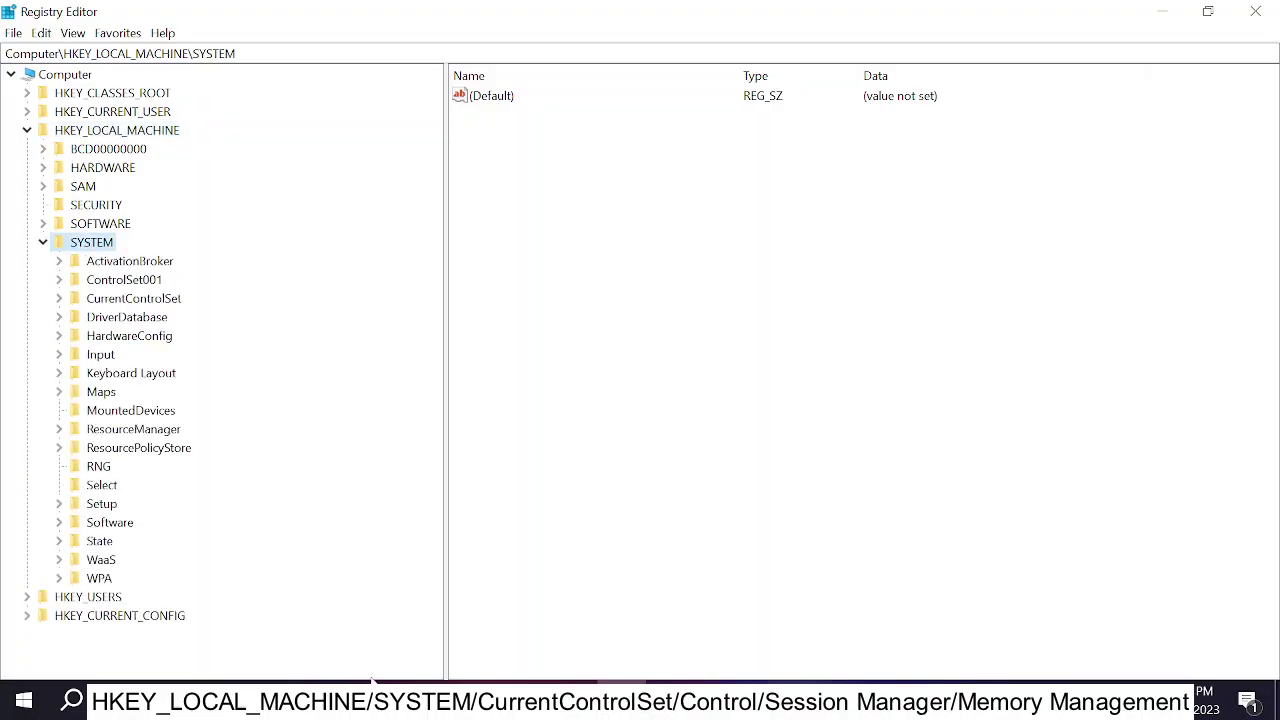
left_click(371, 684)
left_click(371, 684)
double_click(127, 299)
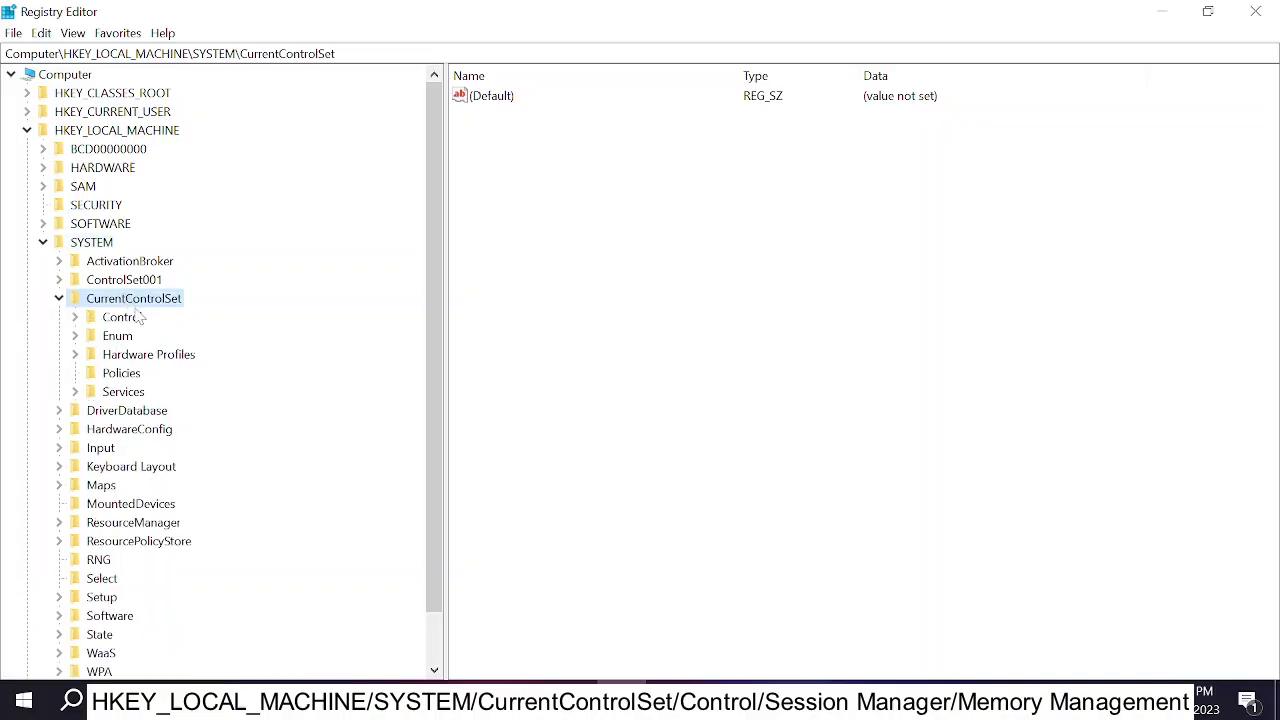
key("alt+Tab")
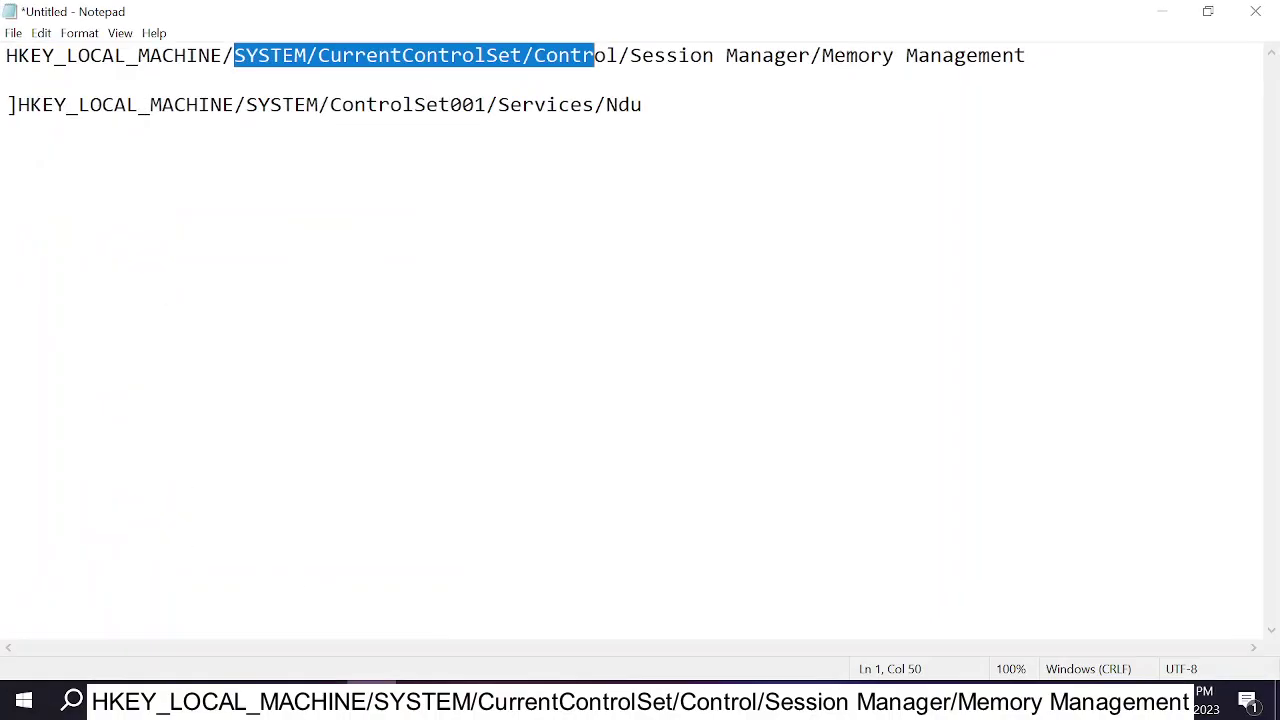
key("alt+Tab")
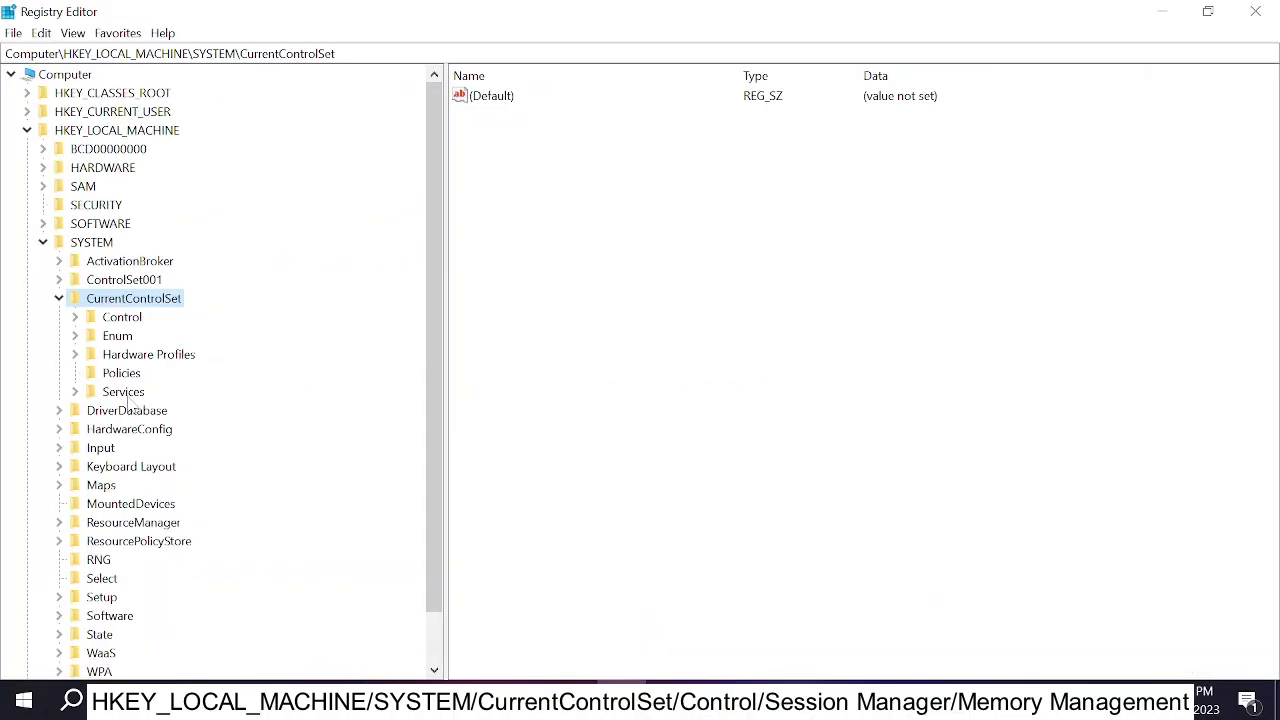
Step: Expand Control, then Session Manager, checking the path against the Notepad notes
double_click(118, 317)
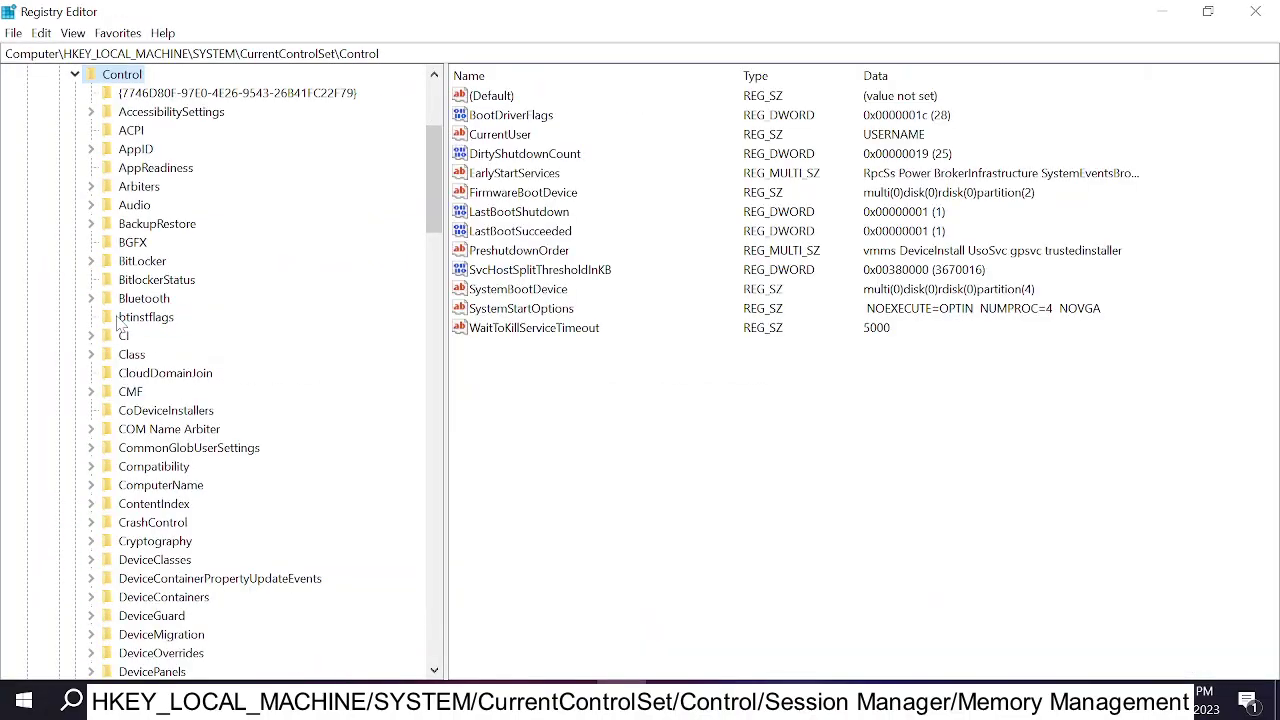
mouse_move(440, 185)
left_mouse_down()
mouse_move(458, 516)
mouse_move(474, 453)
left_mouse_up()
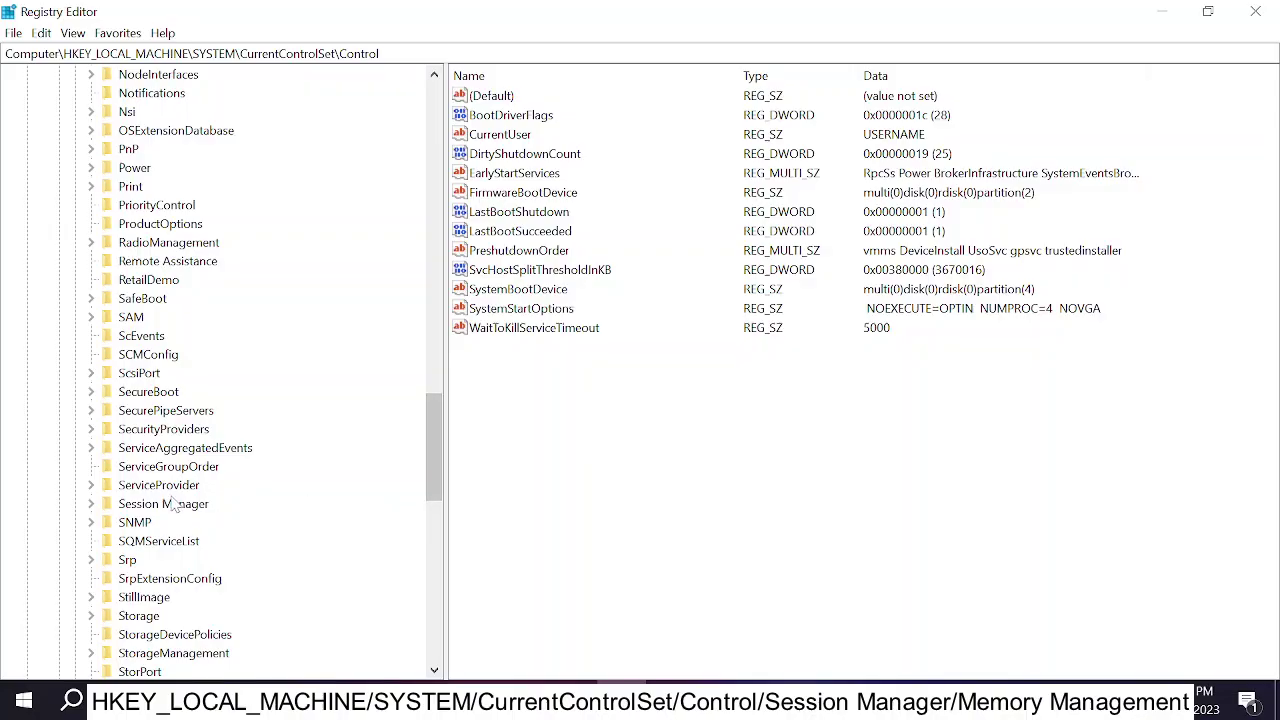
key("alt+Tab")
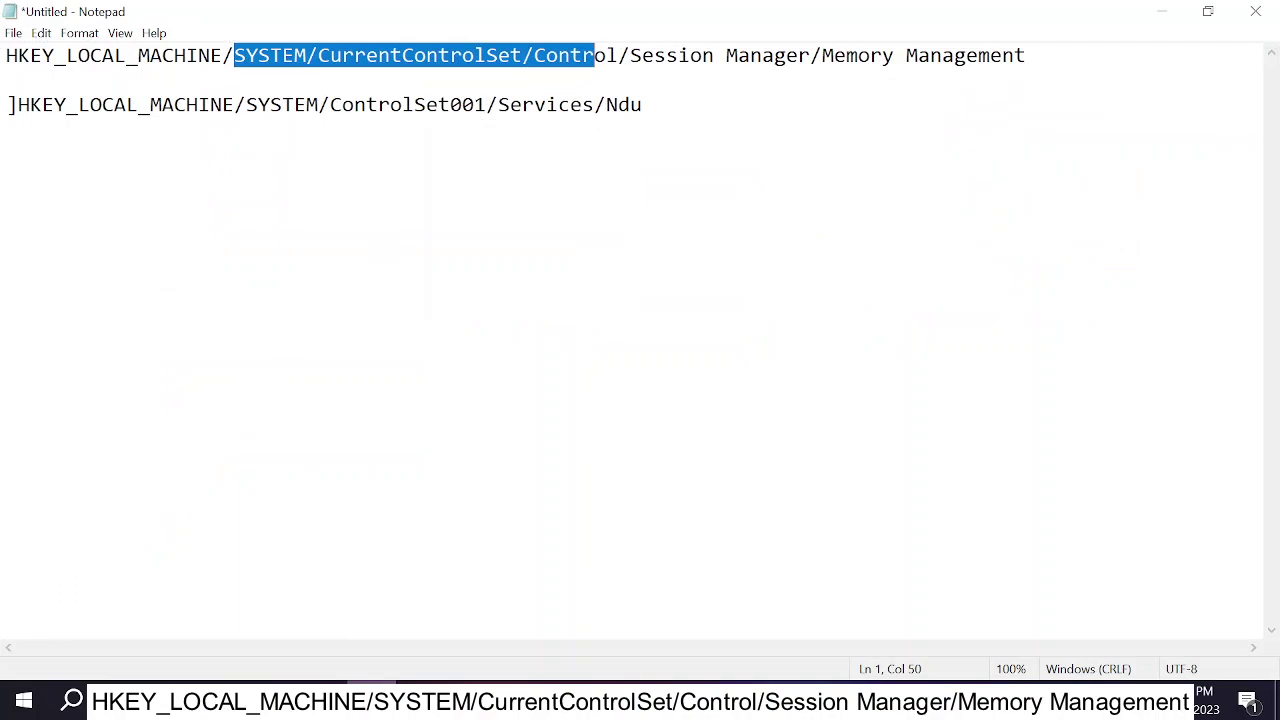
key("alt+Tab")
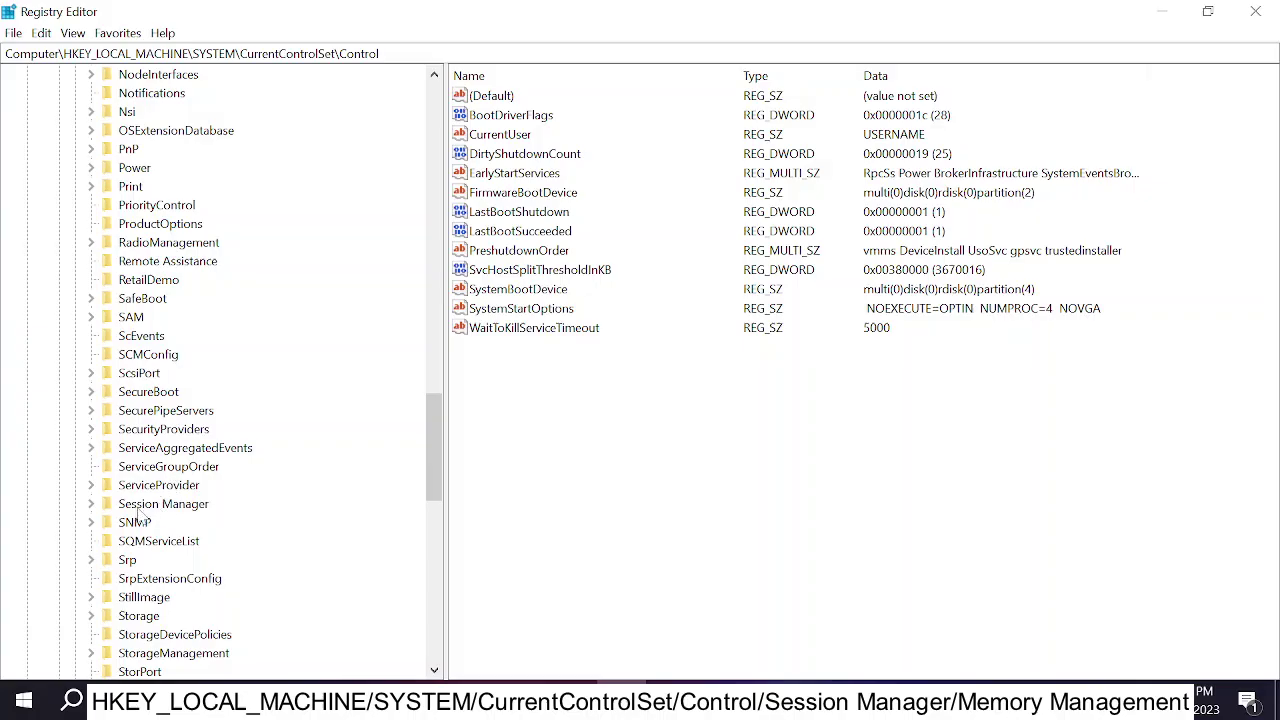
double_click(147, 508)
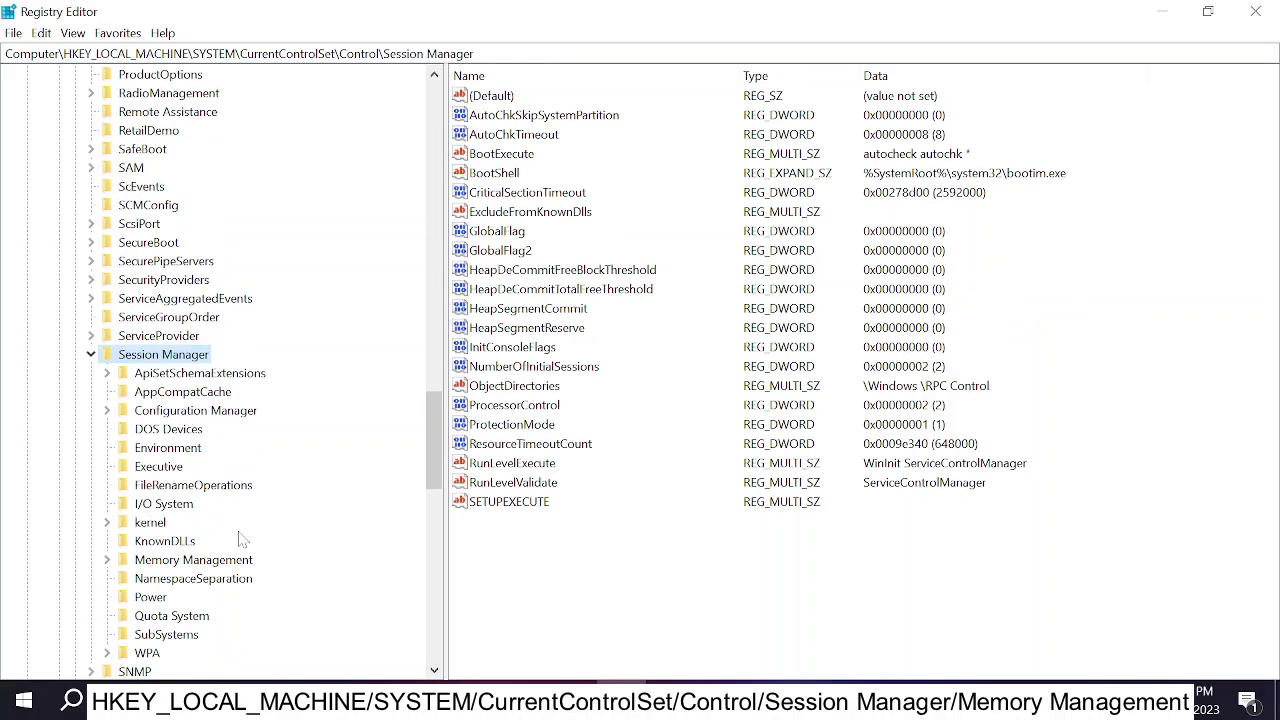
left_click(374, 700)
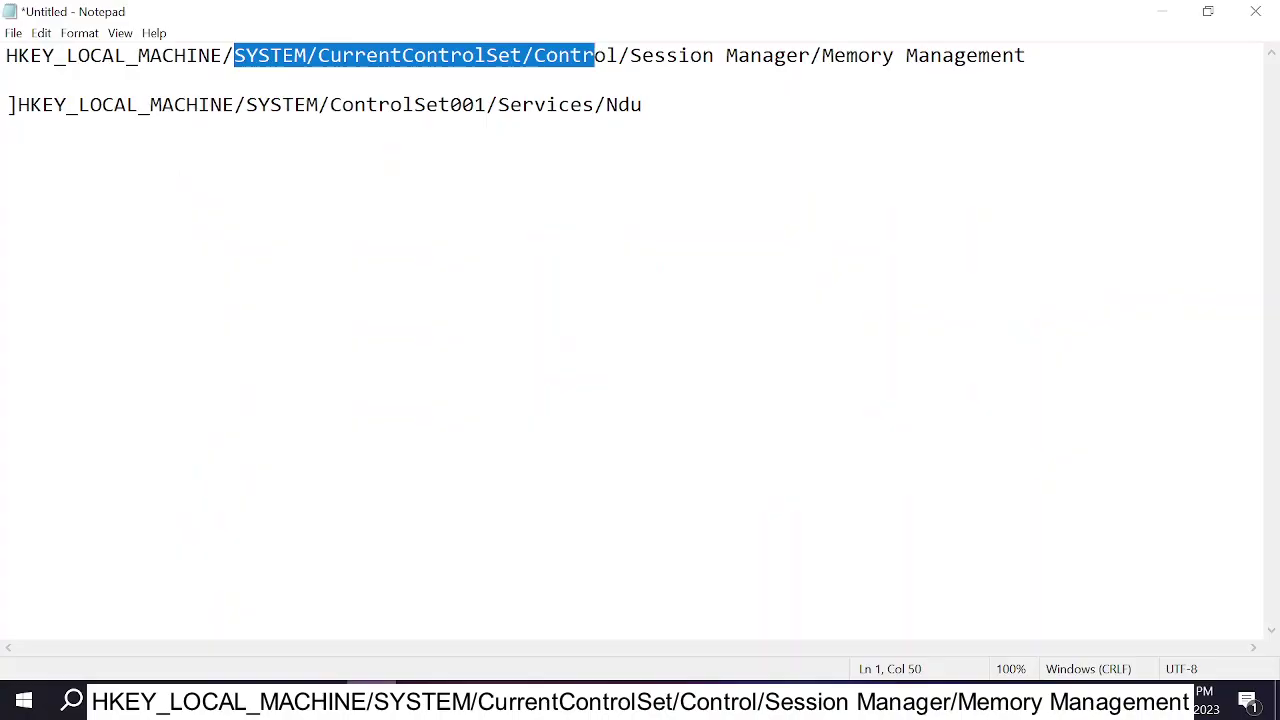
key("alt+Tab")
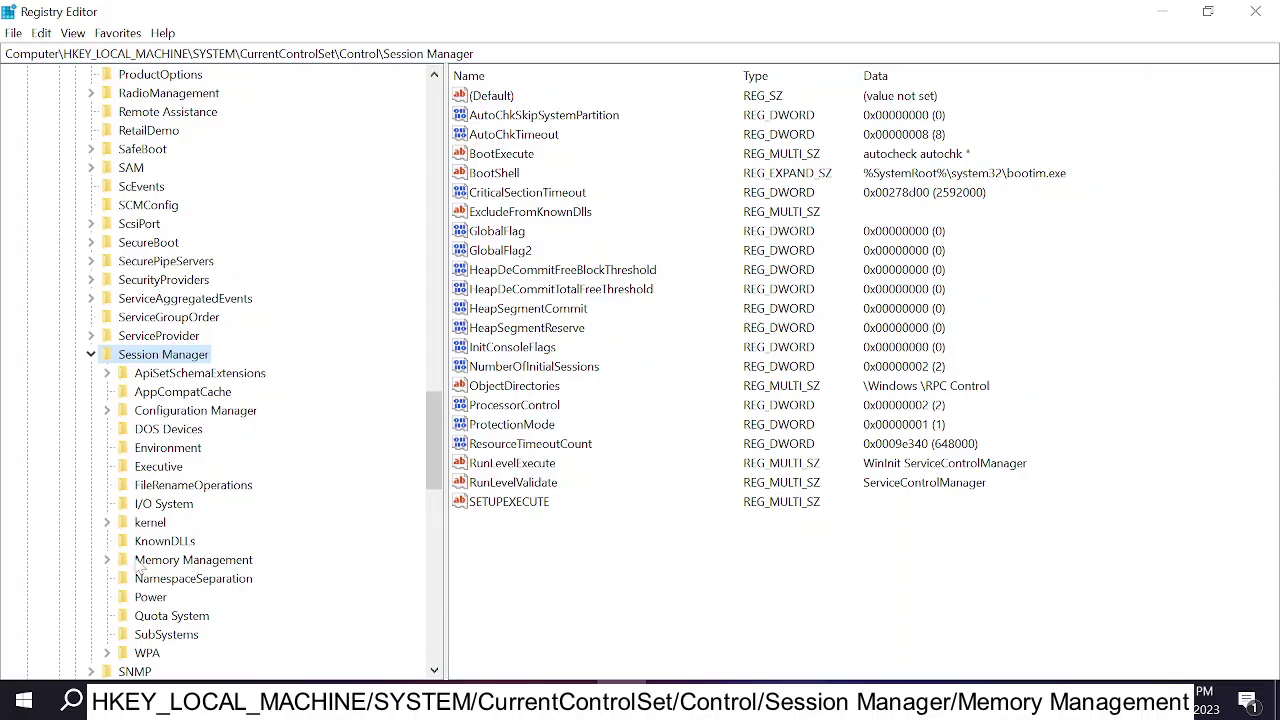
Step: Enter 1 for ClearPageFileAtShutdown in Memory Management, then dismiss the editor so it stays 0
left_click(176, 563)
double_click(176, 563)
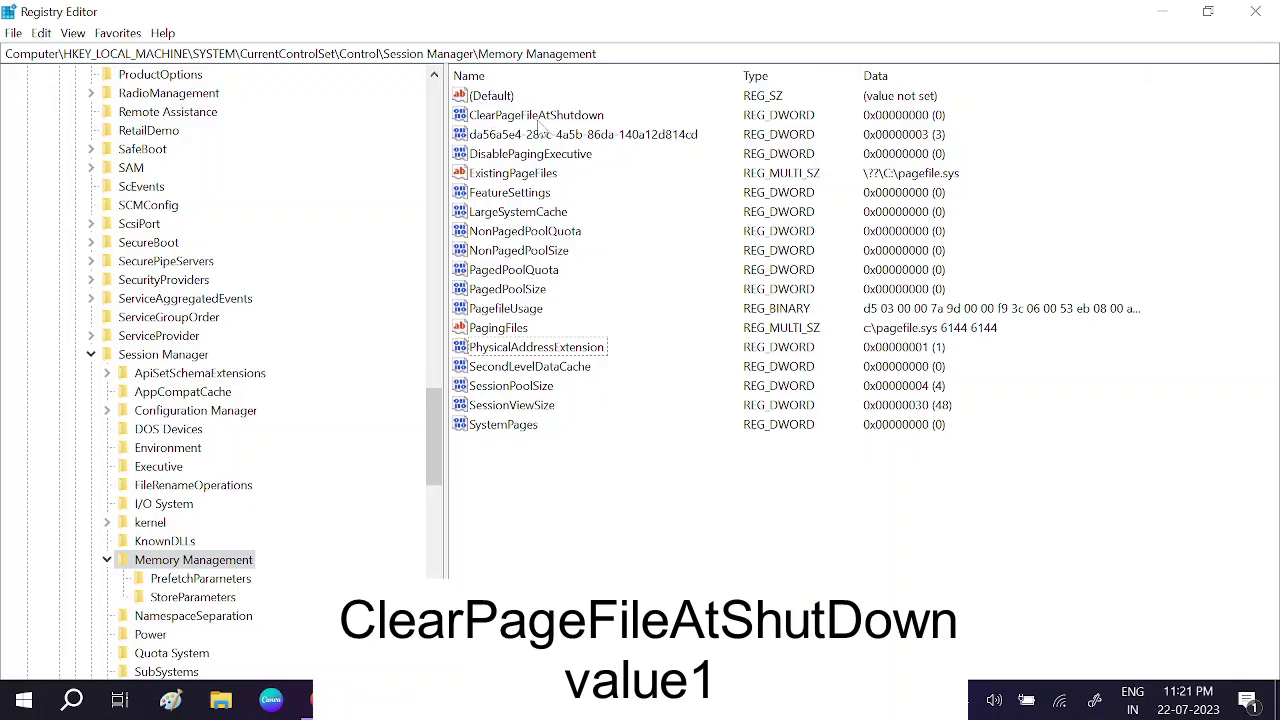
double_click(565, 118)
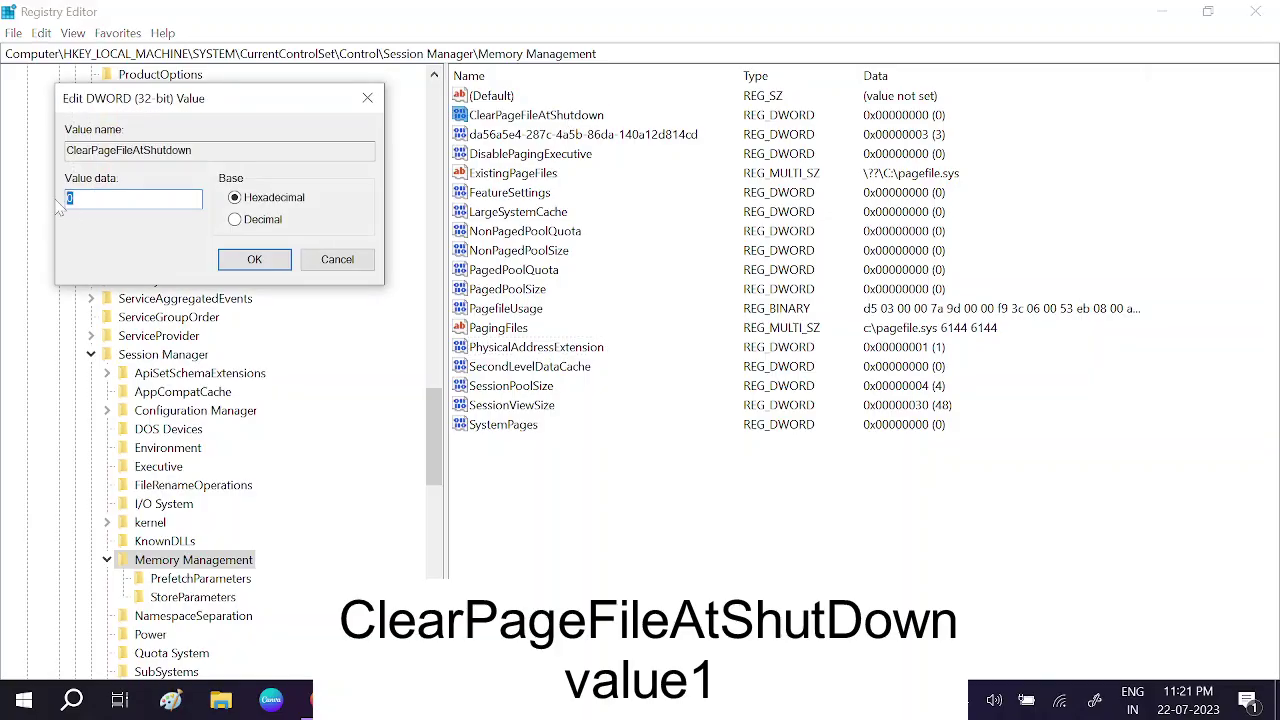
type("1")
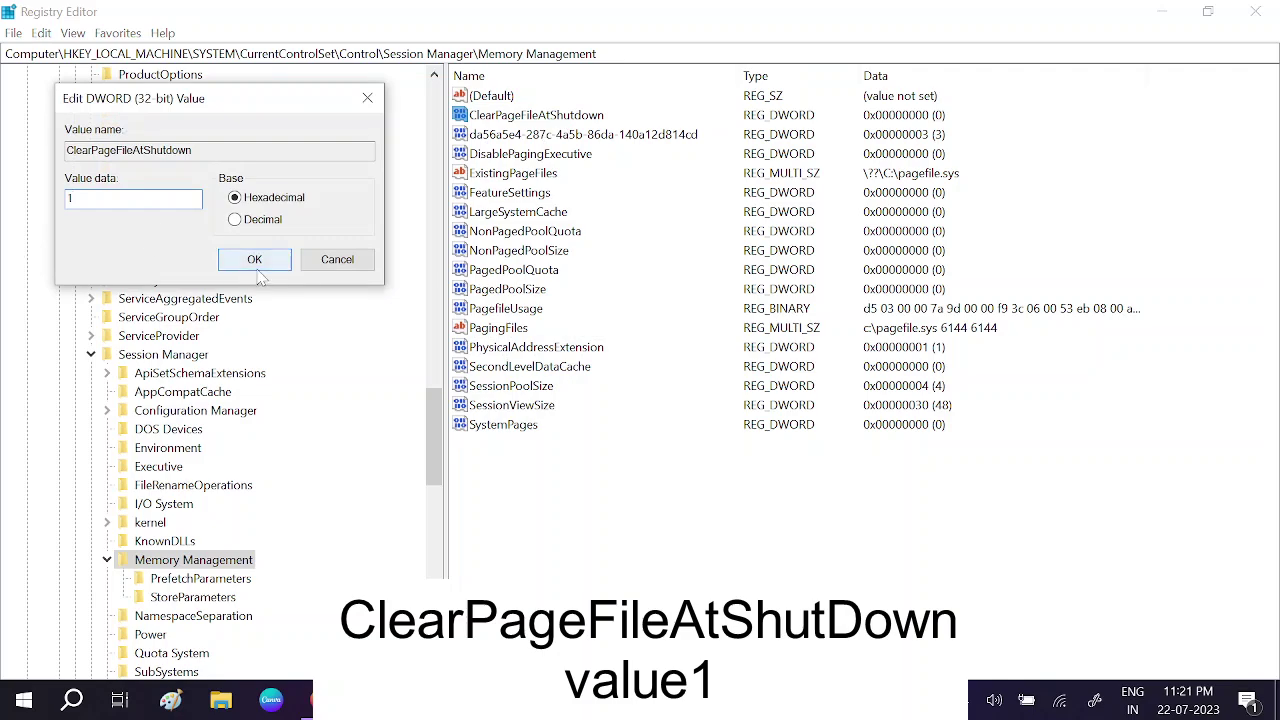
left_click(365, 100)
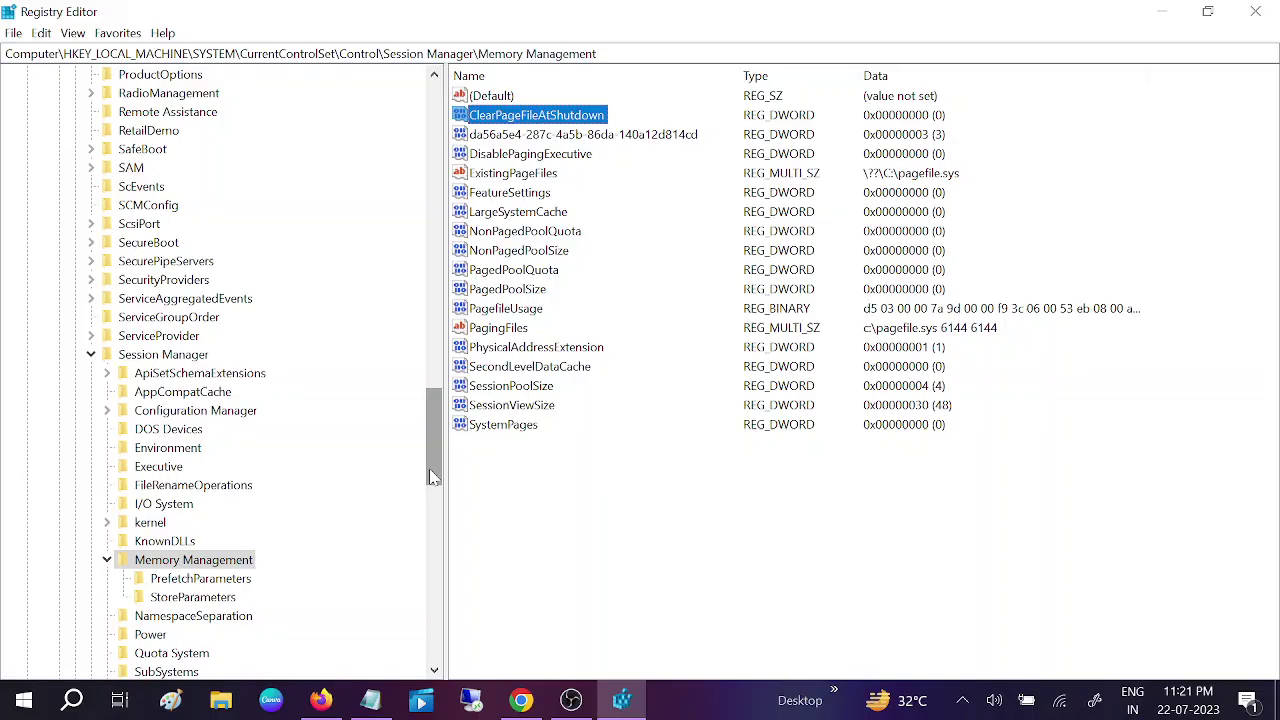
left_click_drag(433, 420, 435, 140)
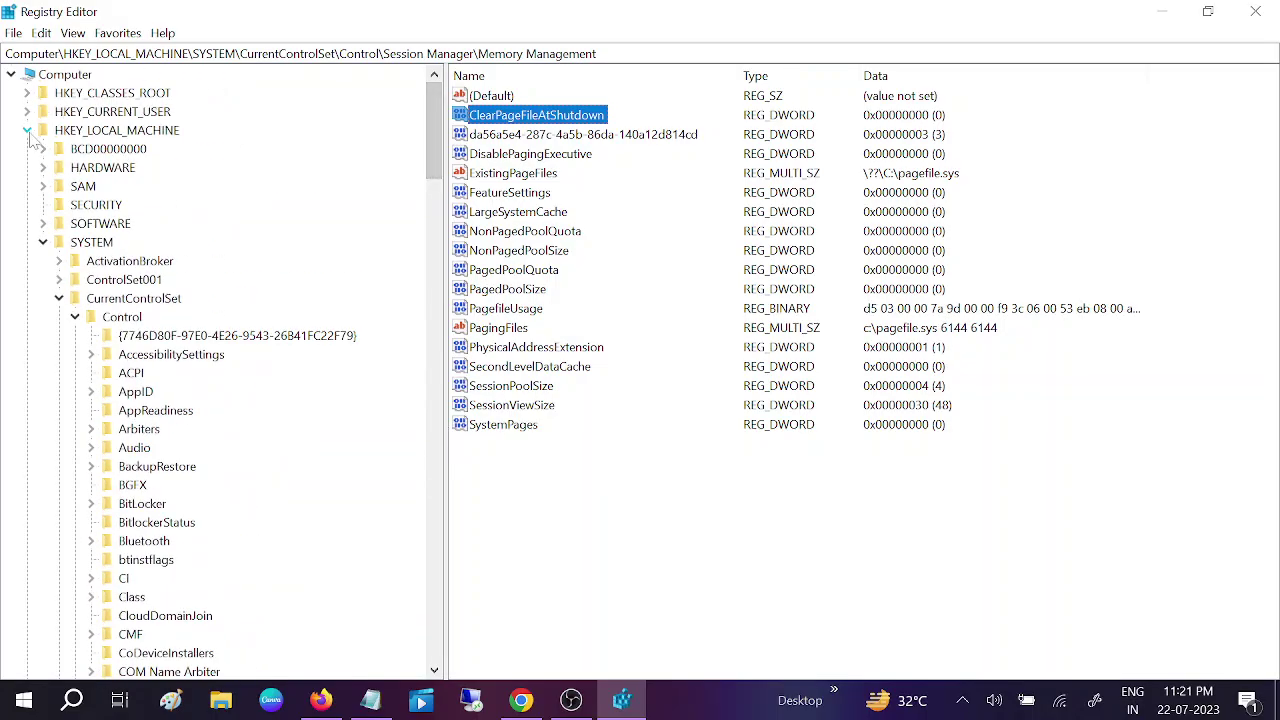
Step: Copy the Ndu service registry path from the notes
left_click(28, 132)
left_click(370, 700)
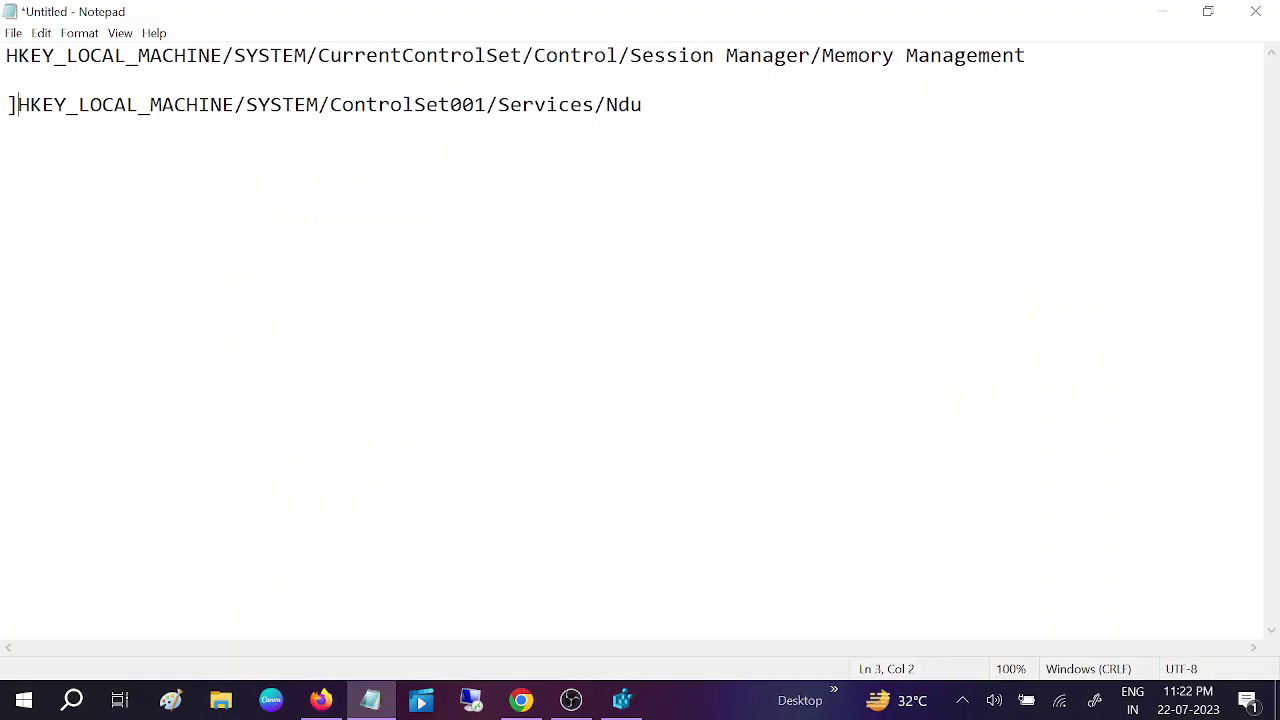
left_click_drag(18, 104, 642, 104)
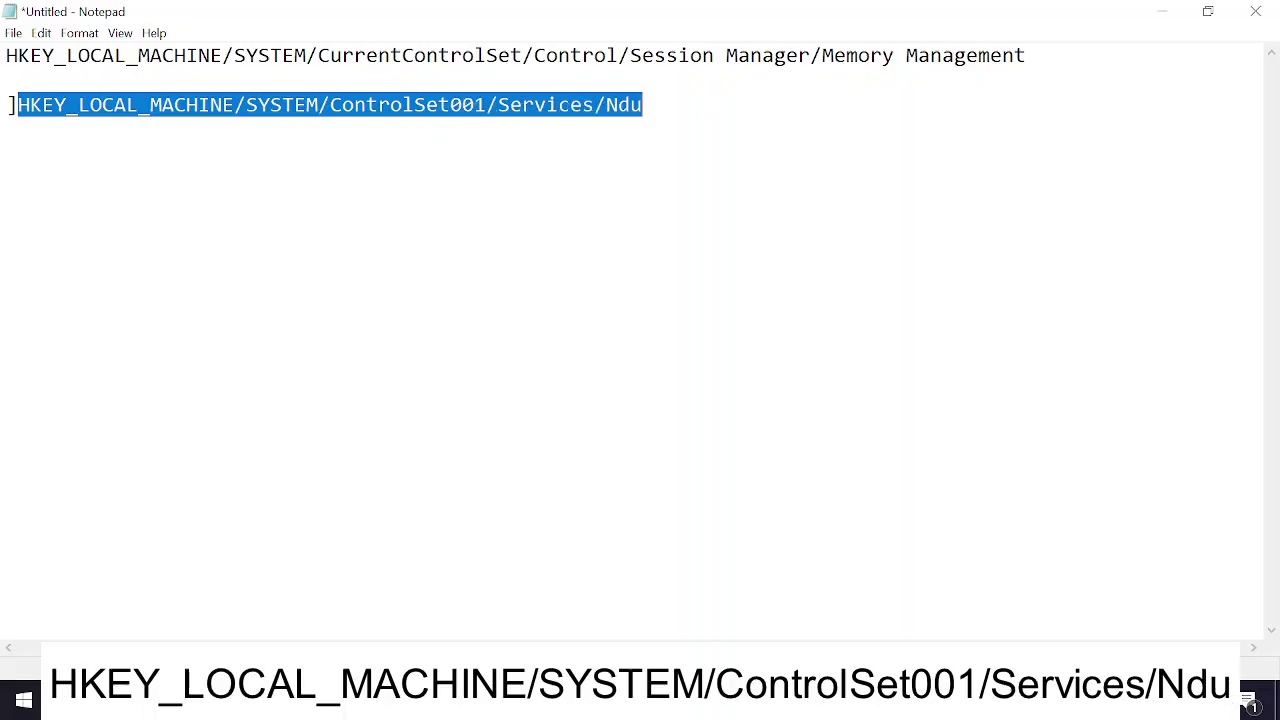
left_click(1141, 10)
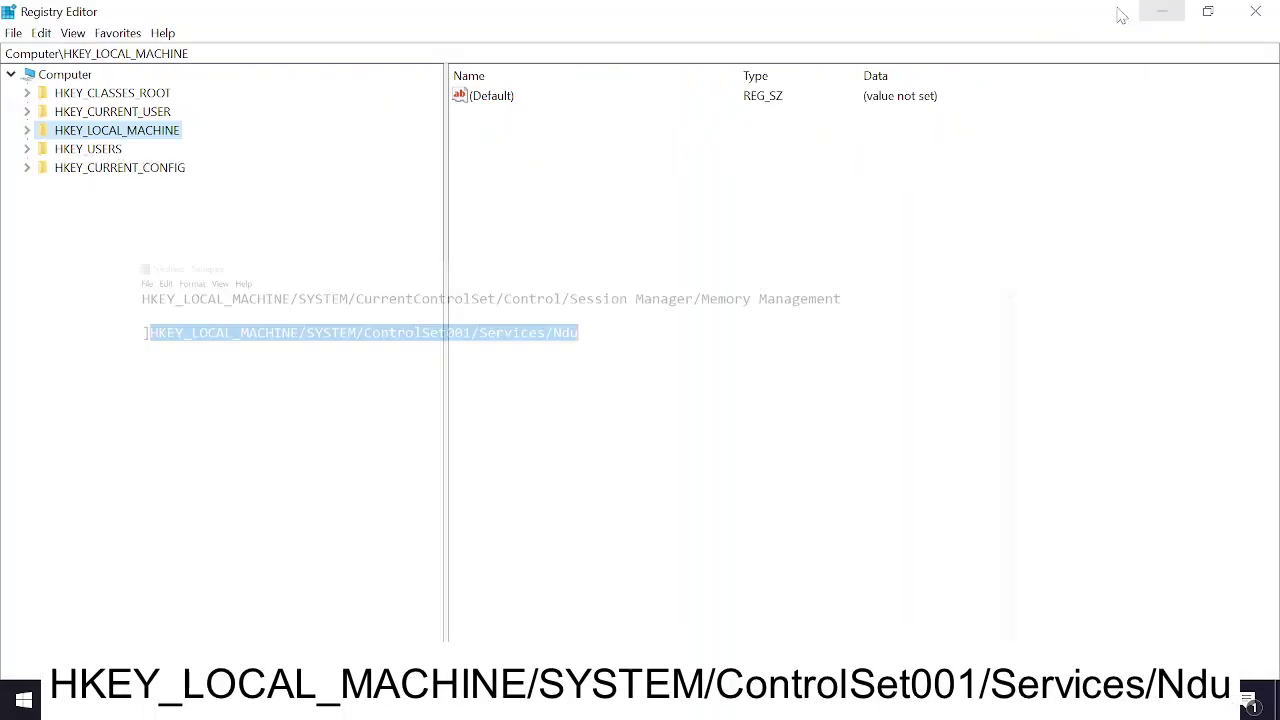
Step: Collapse the CurrentControlSet branch and expand SYSTEM > ControlSet001 instead
double_click(45, 133)
left_click(75, 261)
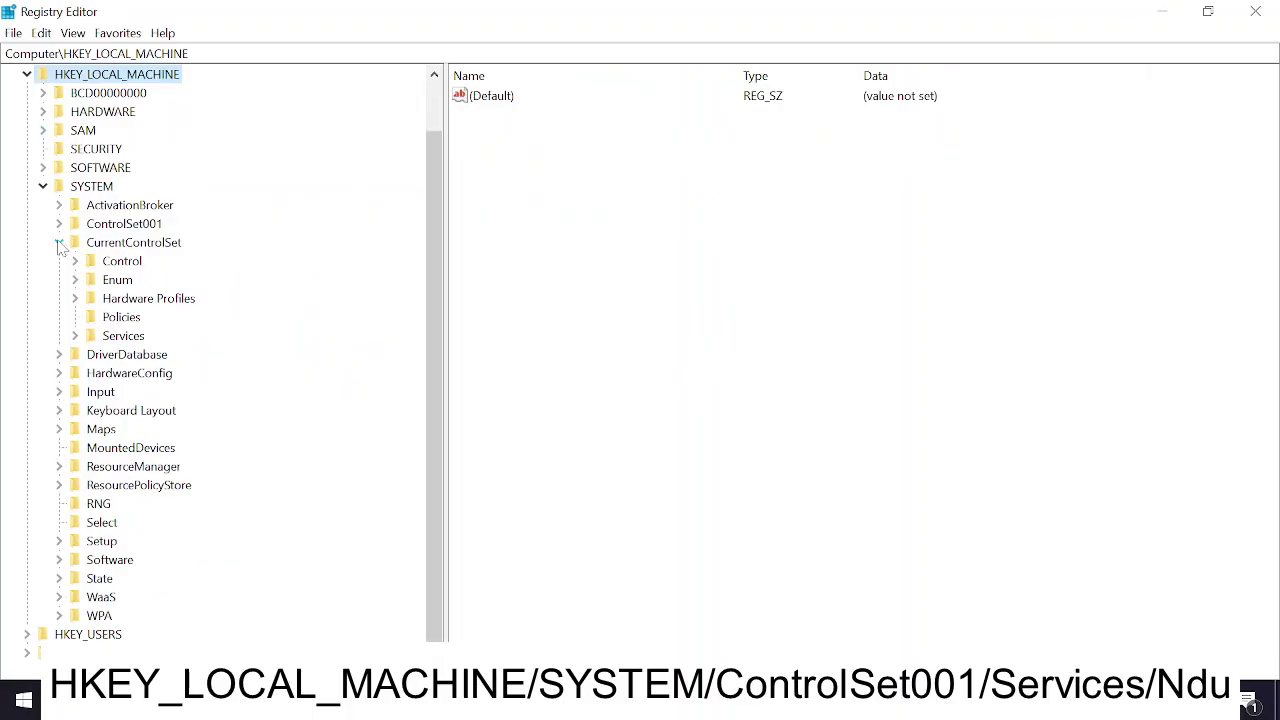
left_click(59, 242)
left_click(43, 242)
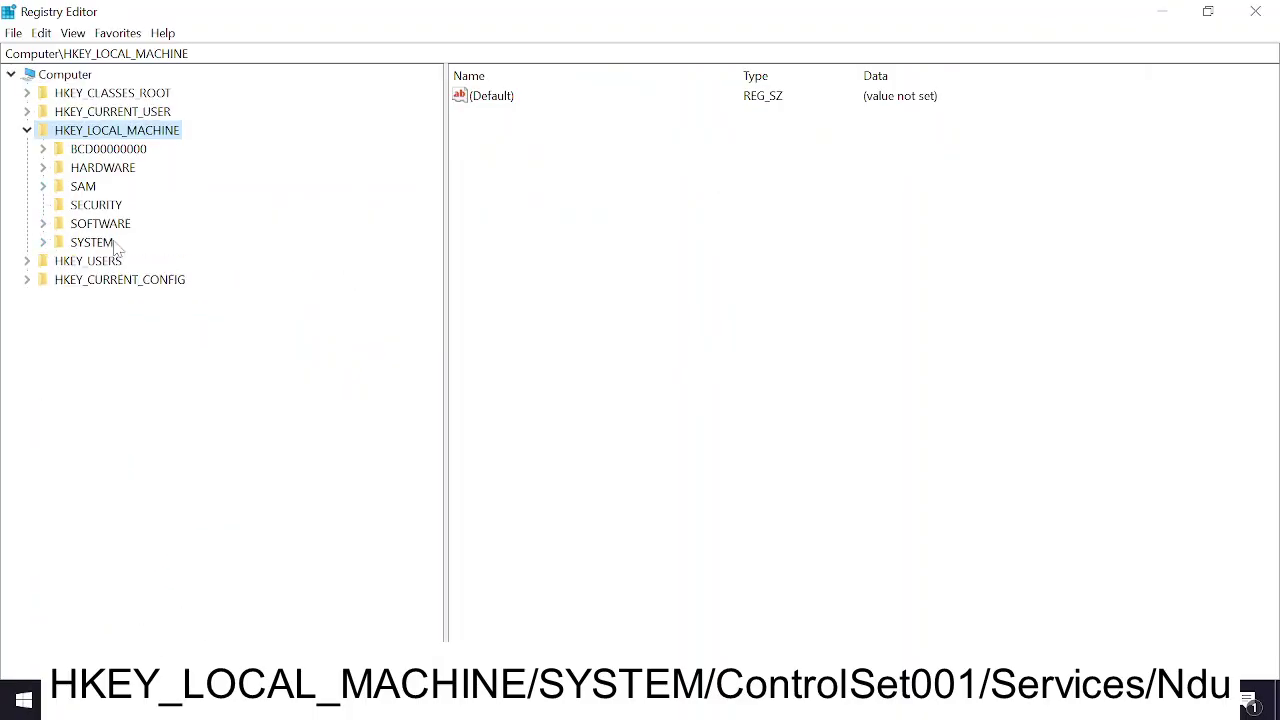
double_click(86, 246)
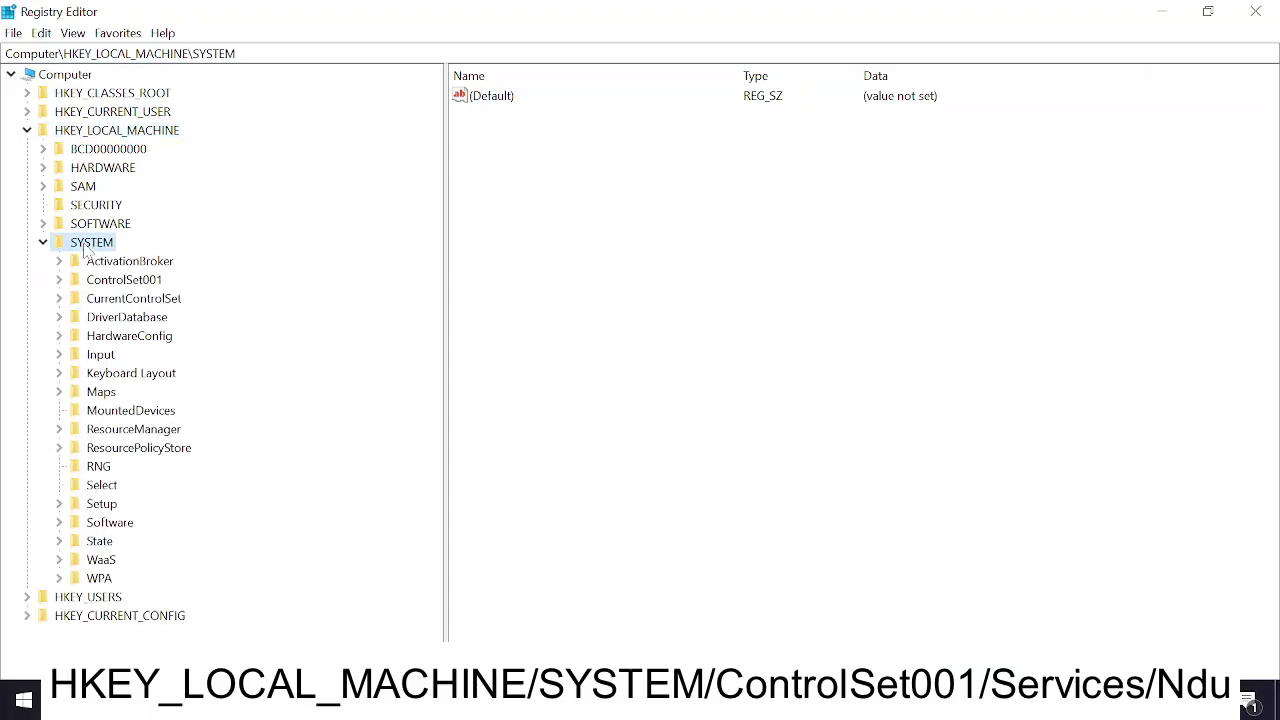
double_click(131, 284)
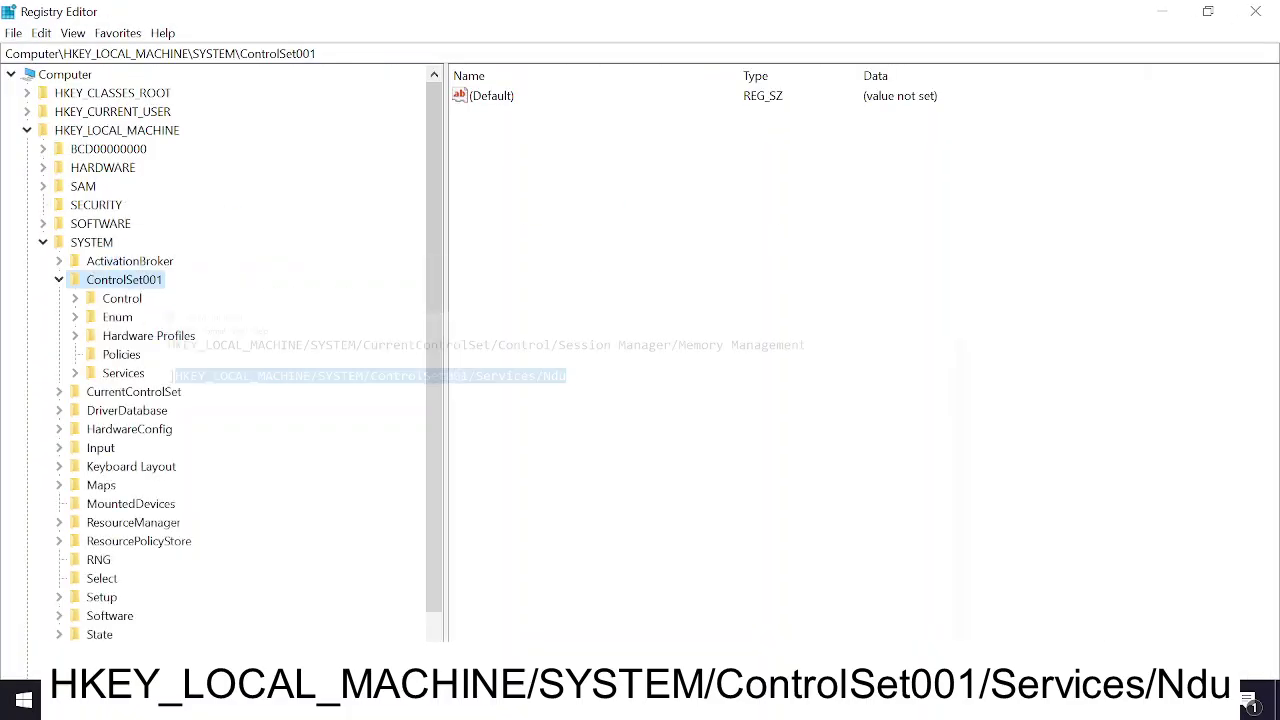
Step: Expand ControlSet001\Services and scroll the tree down to the Ndu key
double_click(115, 375)
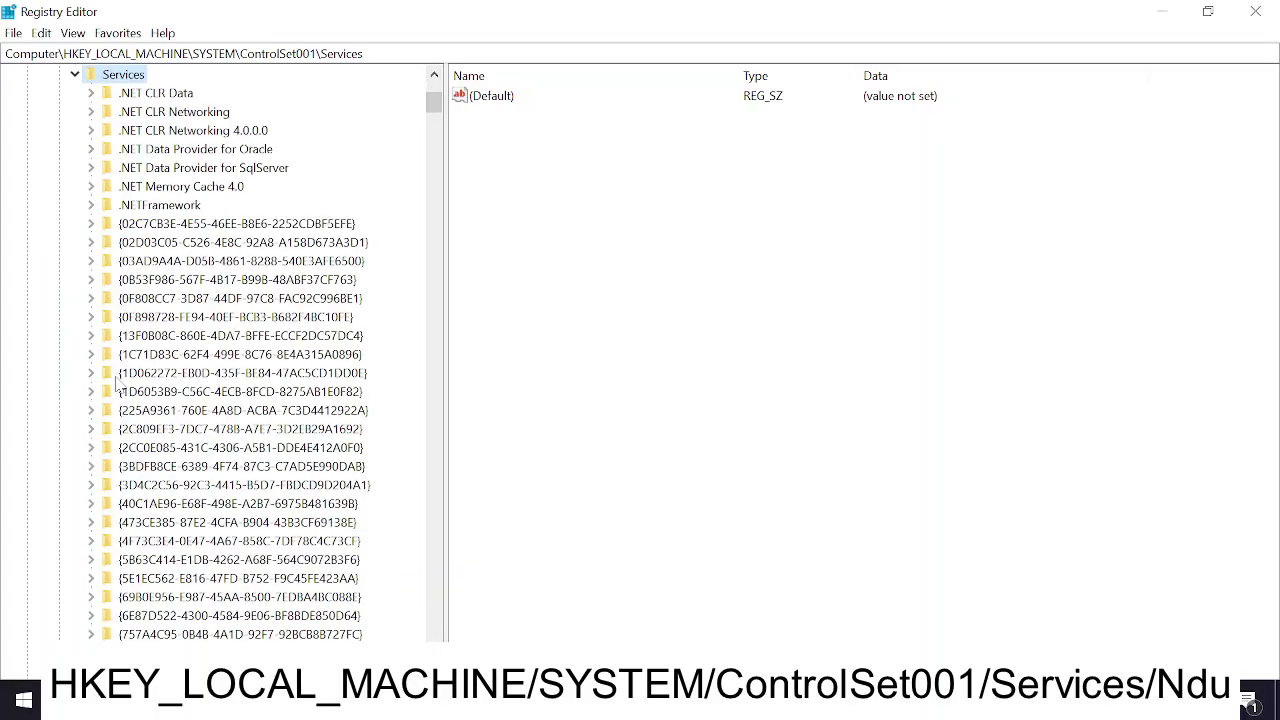
mouse_move(435, 112)
left_mouse_down()
mouse_move(437, 220)
mouse_move(465, 189)
mouse_move(455, 392)
mouse_move(252, 400)
left_mouse_up()
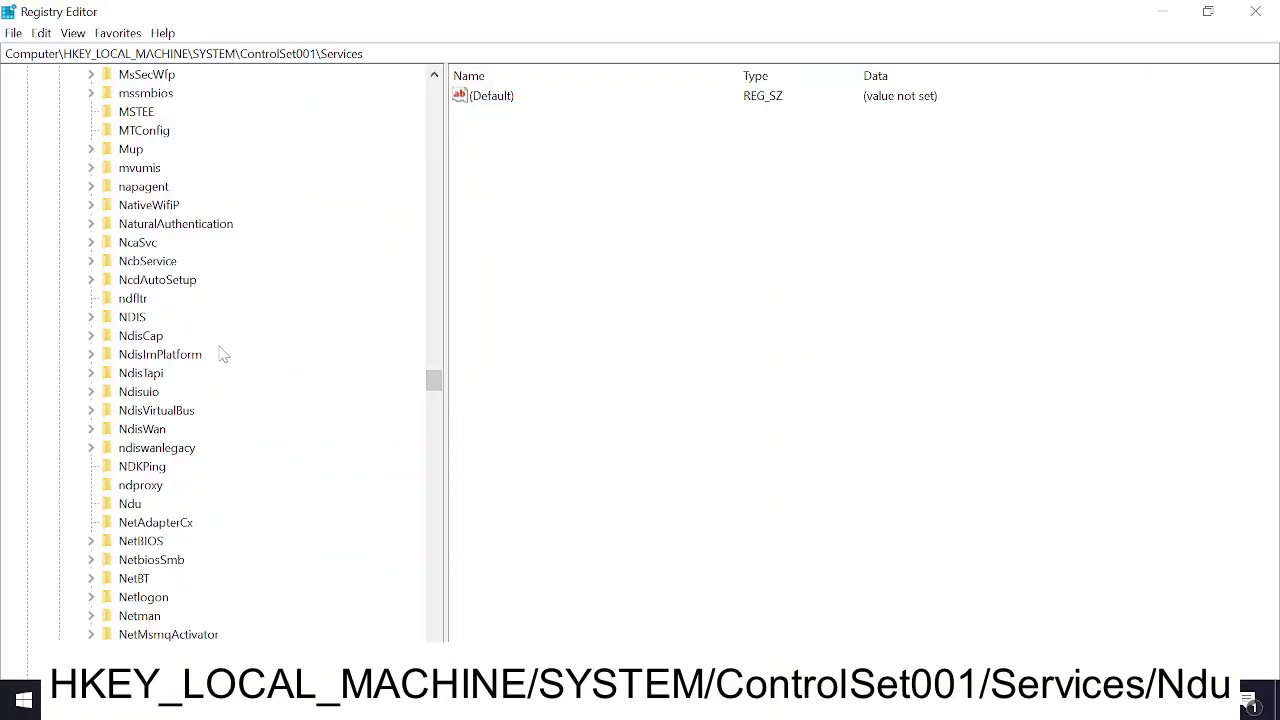
Step: Enter 4 for Ndu's Start value, then dismiss the editor so it stays 2
left_click(129, 505)
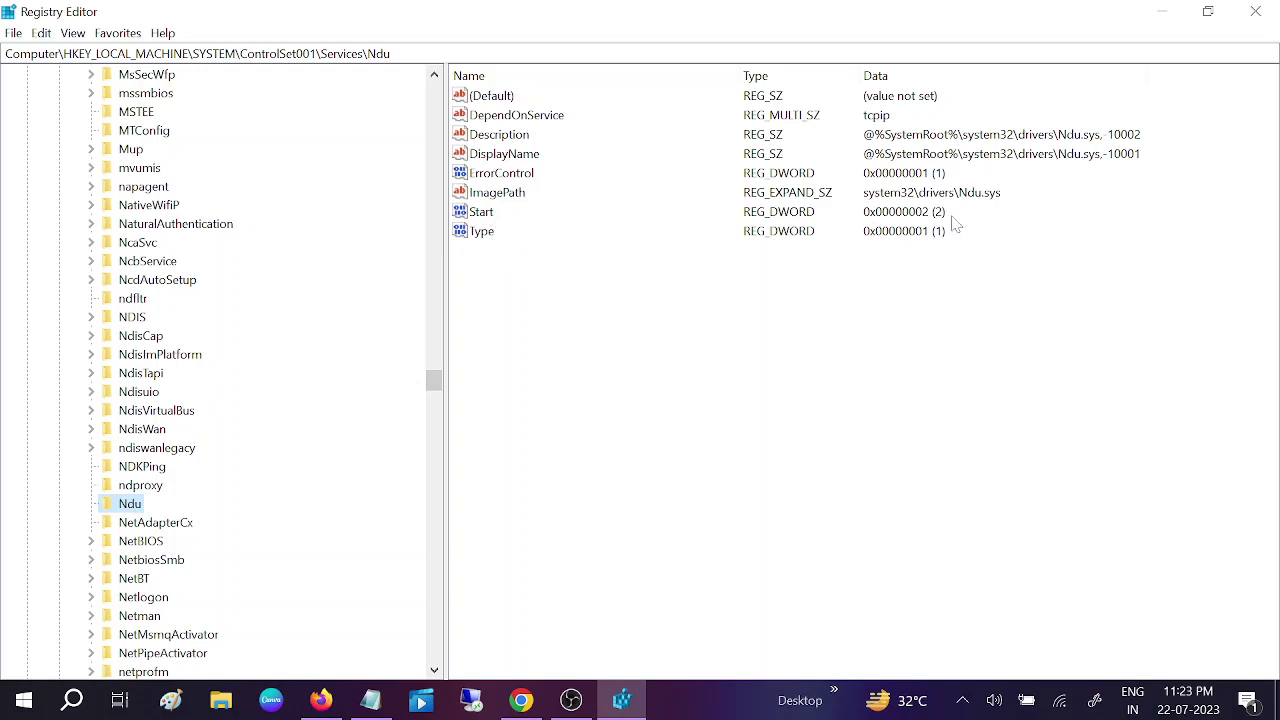
double_click(485, 214)
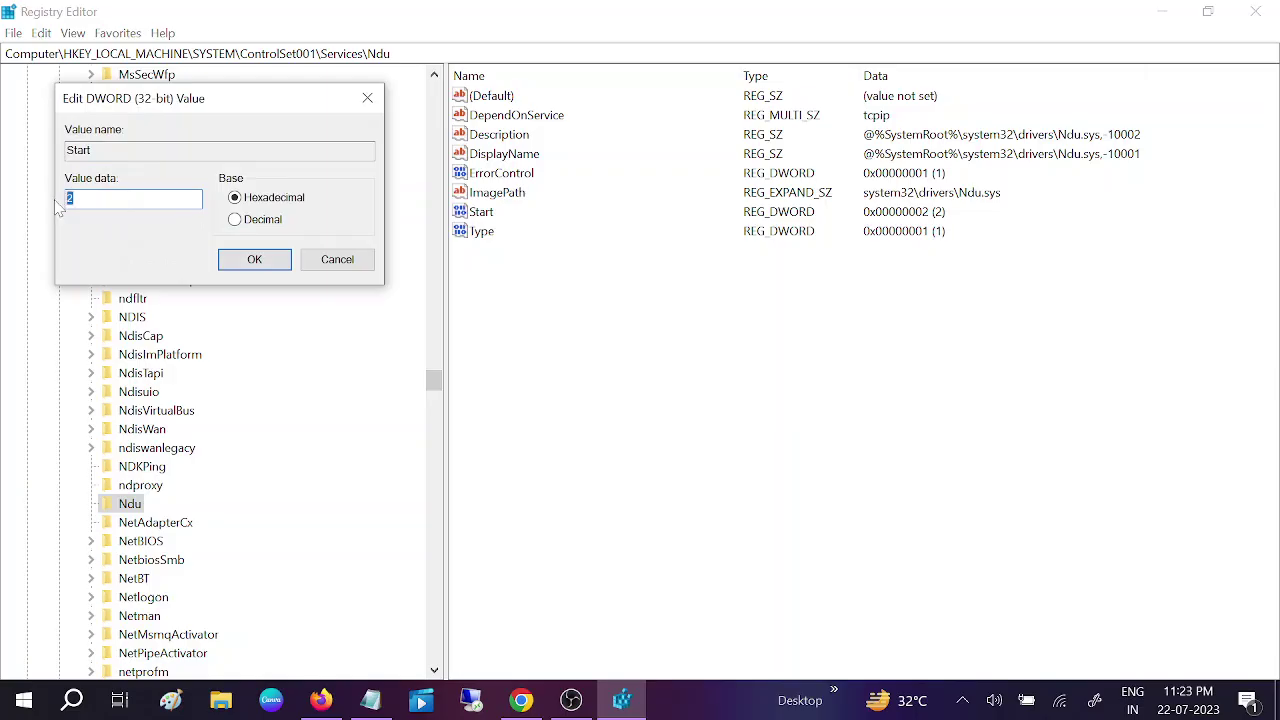
type("4")
left_click(367, 97)
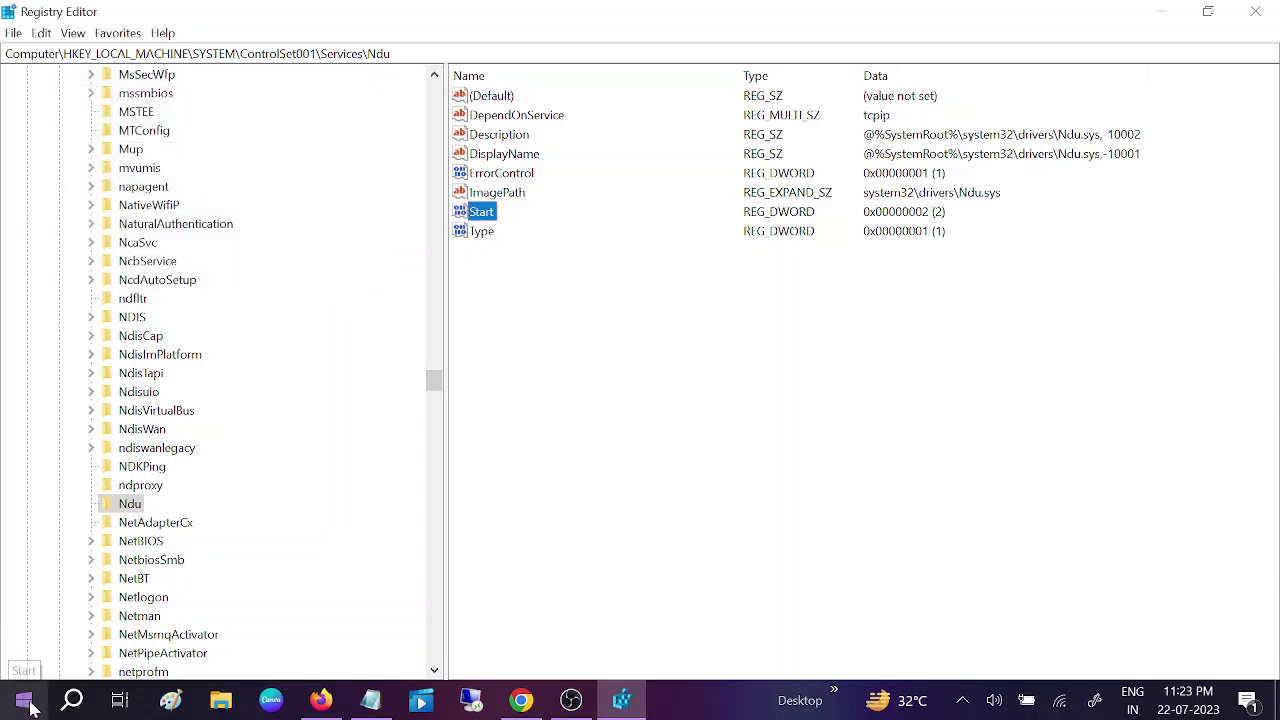